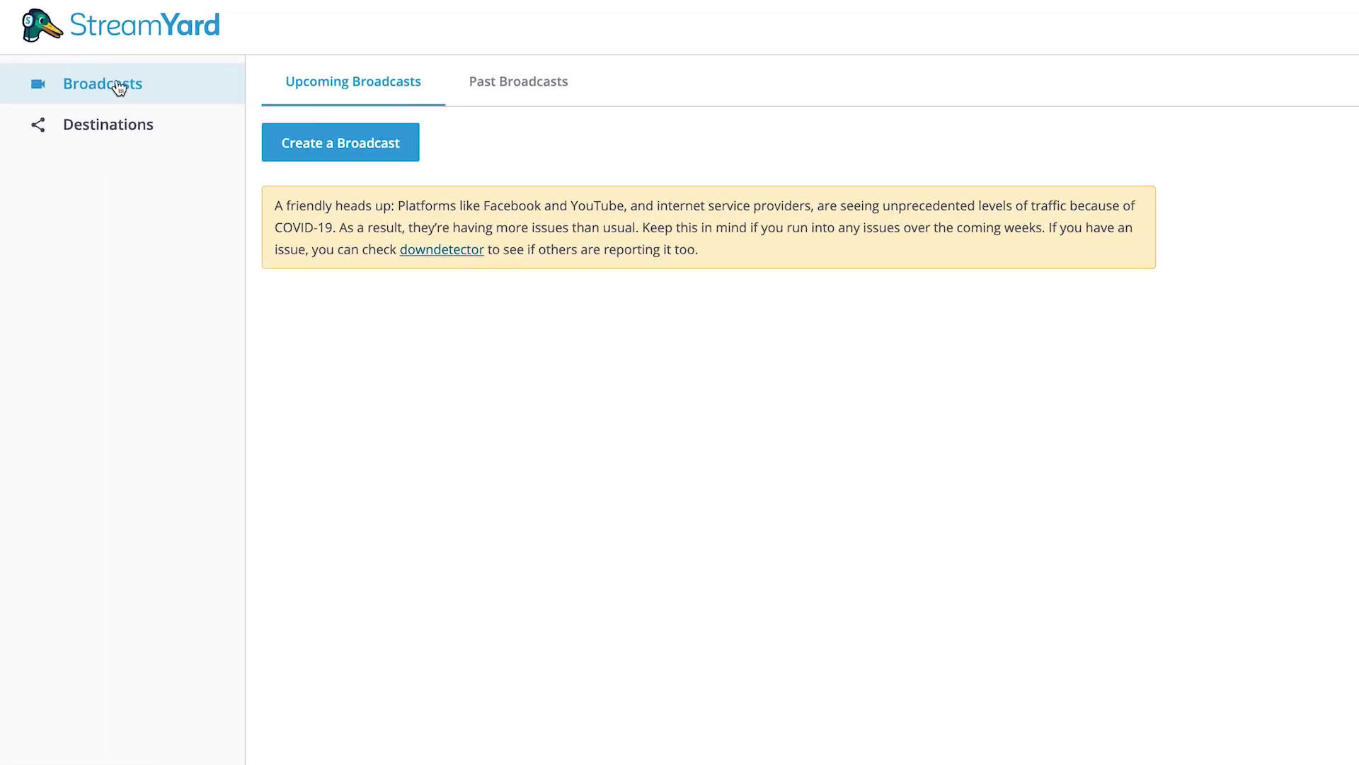
- Connect a second Facebook profile, granting StreamYard permission, and view it in the destinations list
{"action": "left_click", "coordinate": [96, 136]}
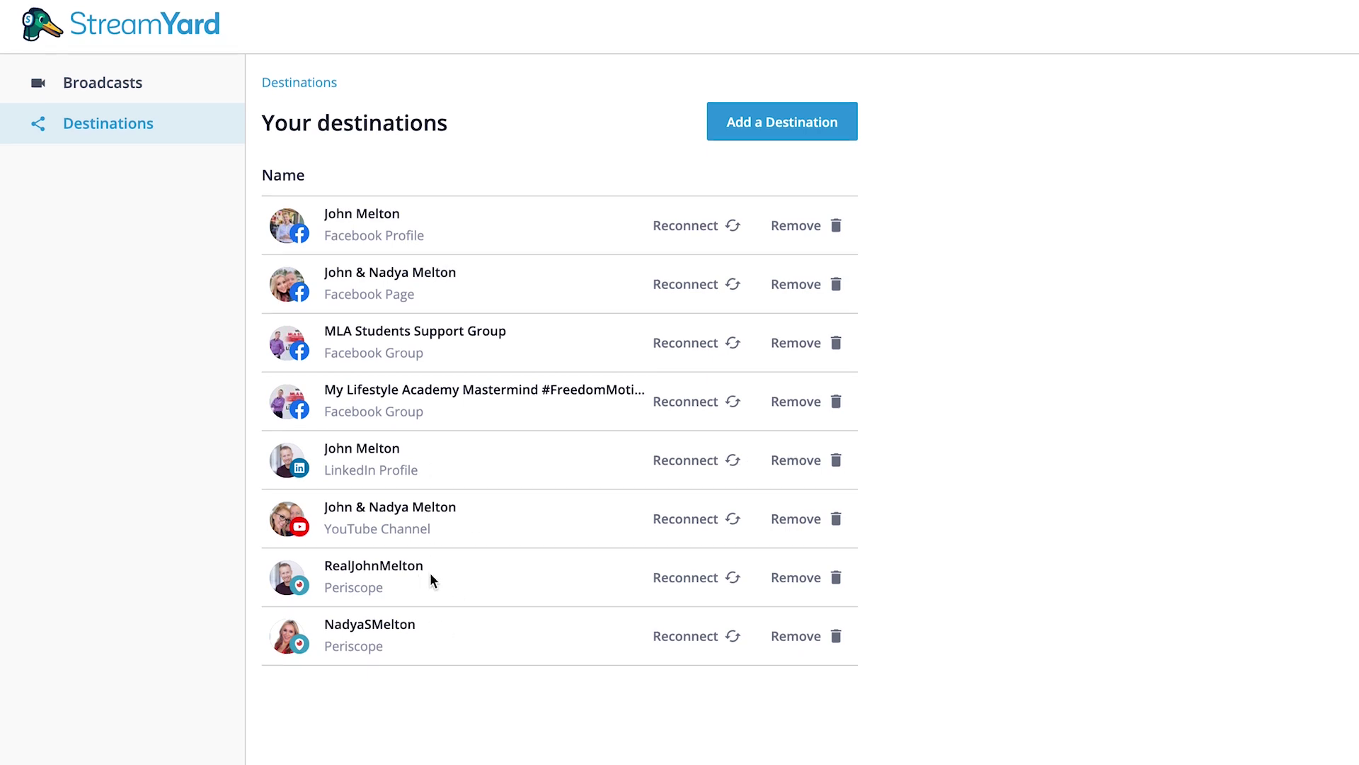
{"action": "left_click", "coordinate": [777, 129]}
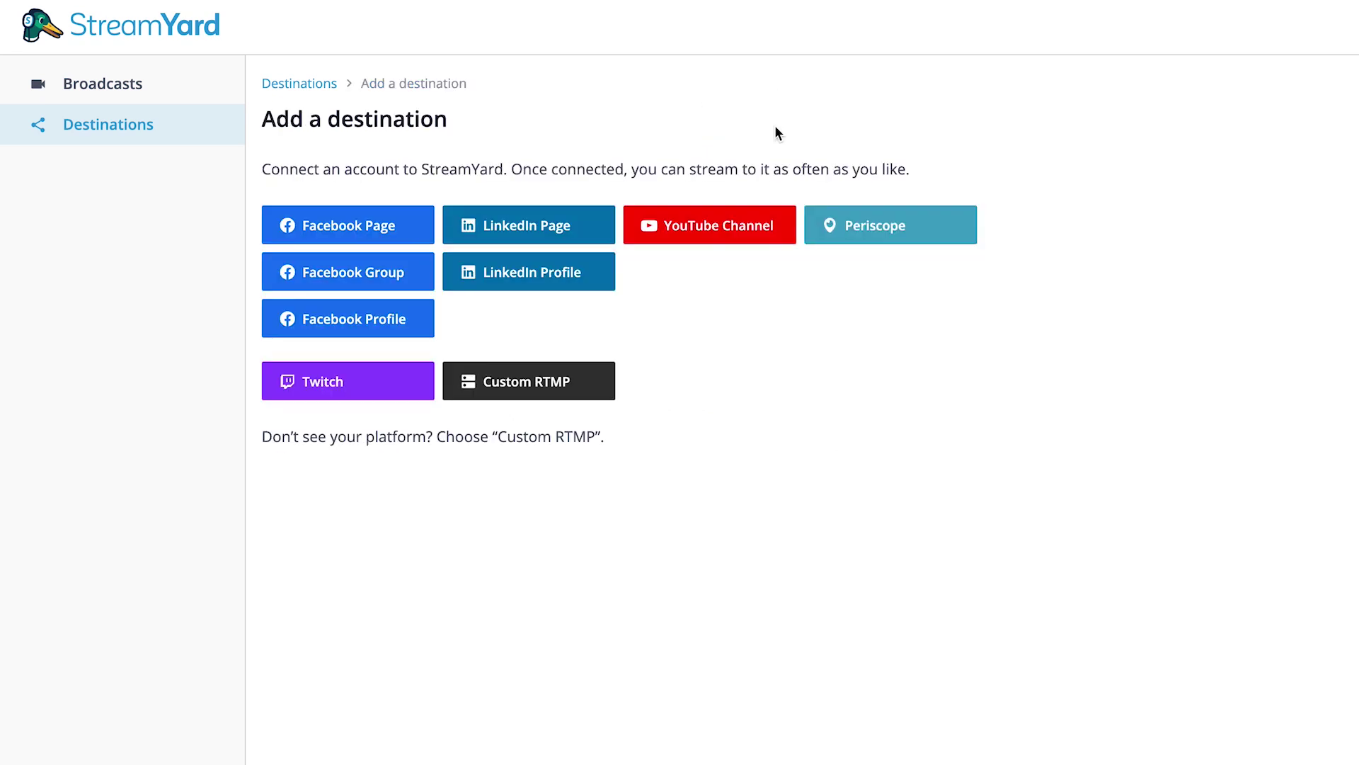
{"action": "left_click", "coordinate": [367, 324]}
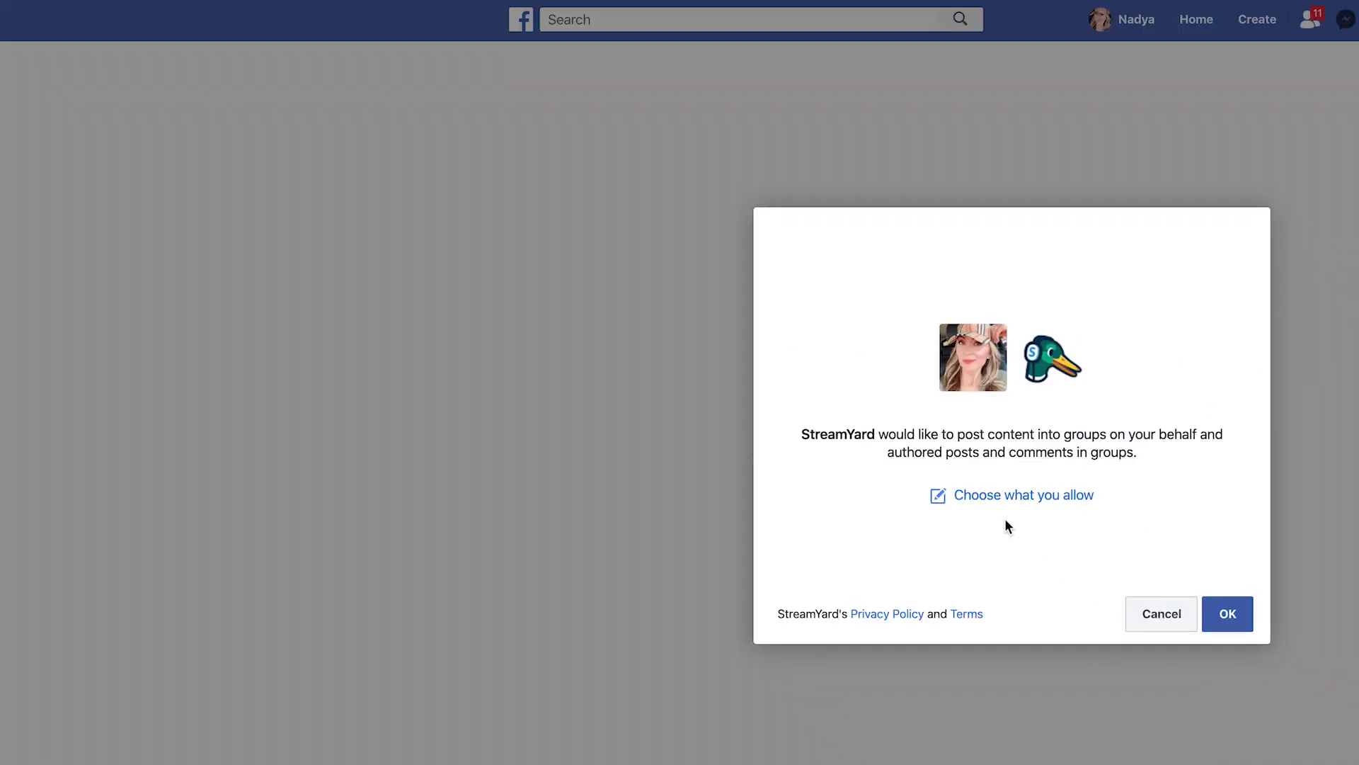
{"action": "left_click", "coordinate": [1229, 617]}
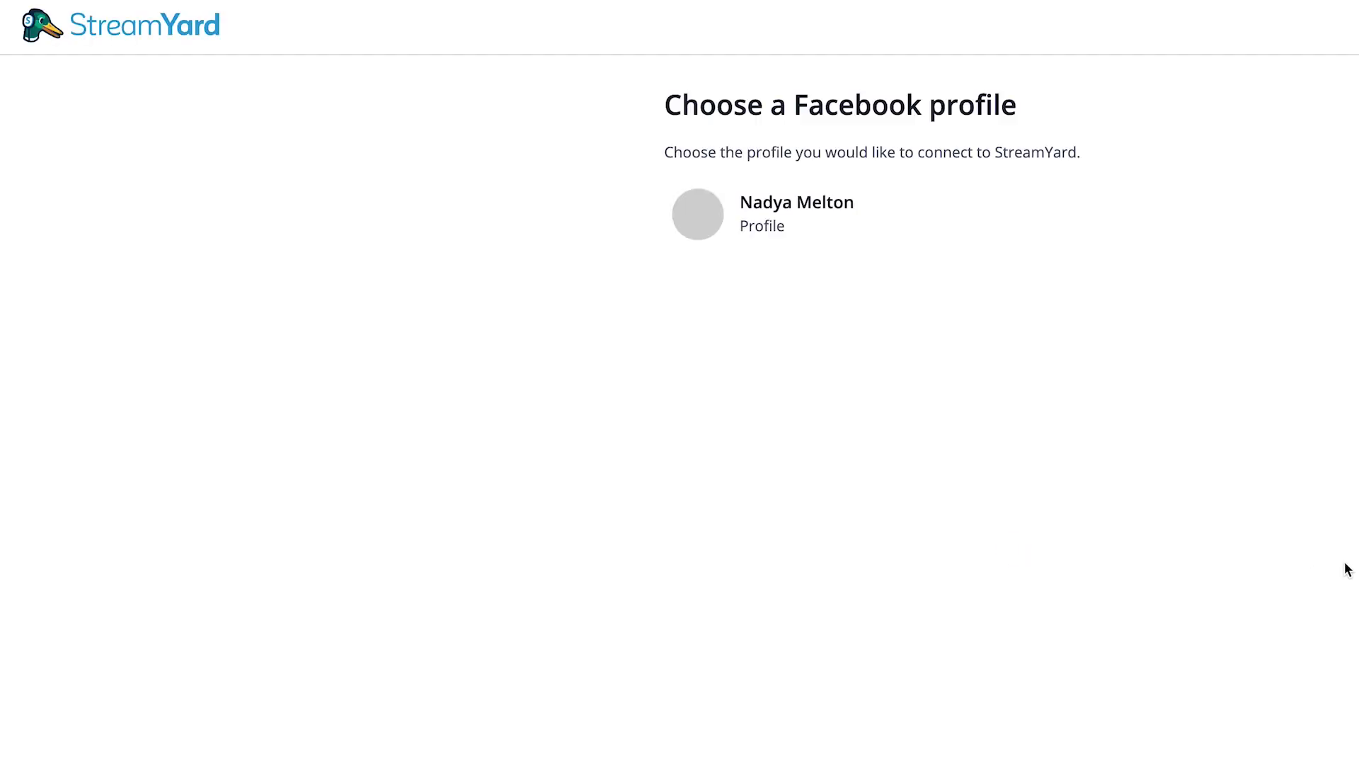
{"action": "left_click", "coordinate": [787, 204]}
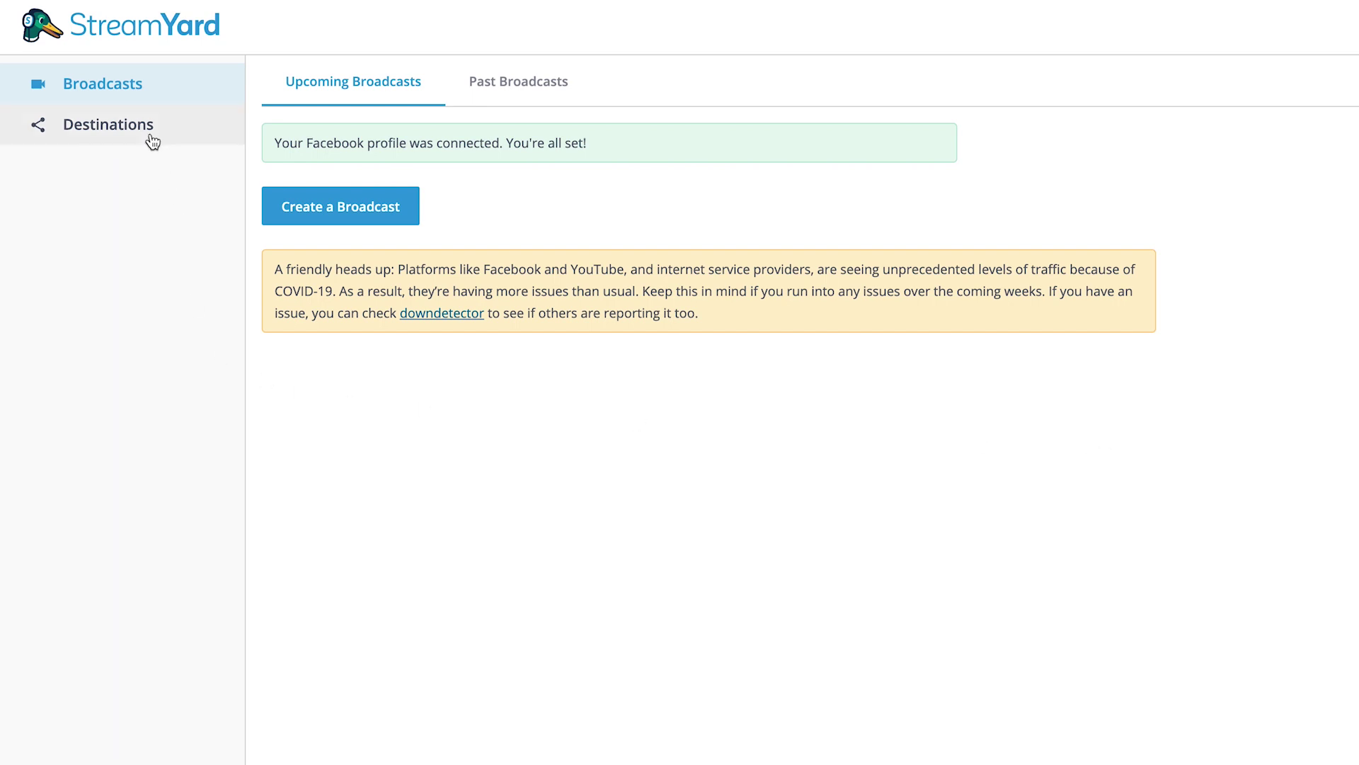
{"action": "left_click", "coordinate": [152, 134]}
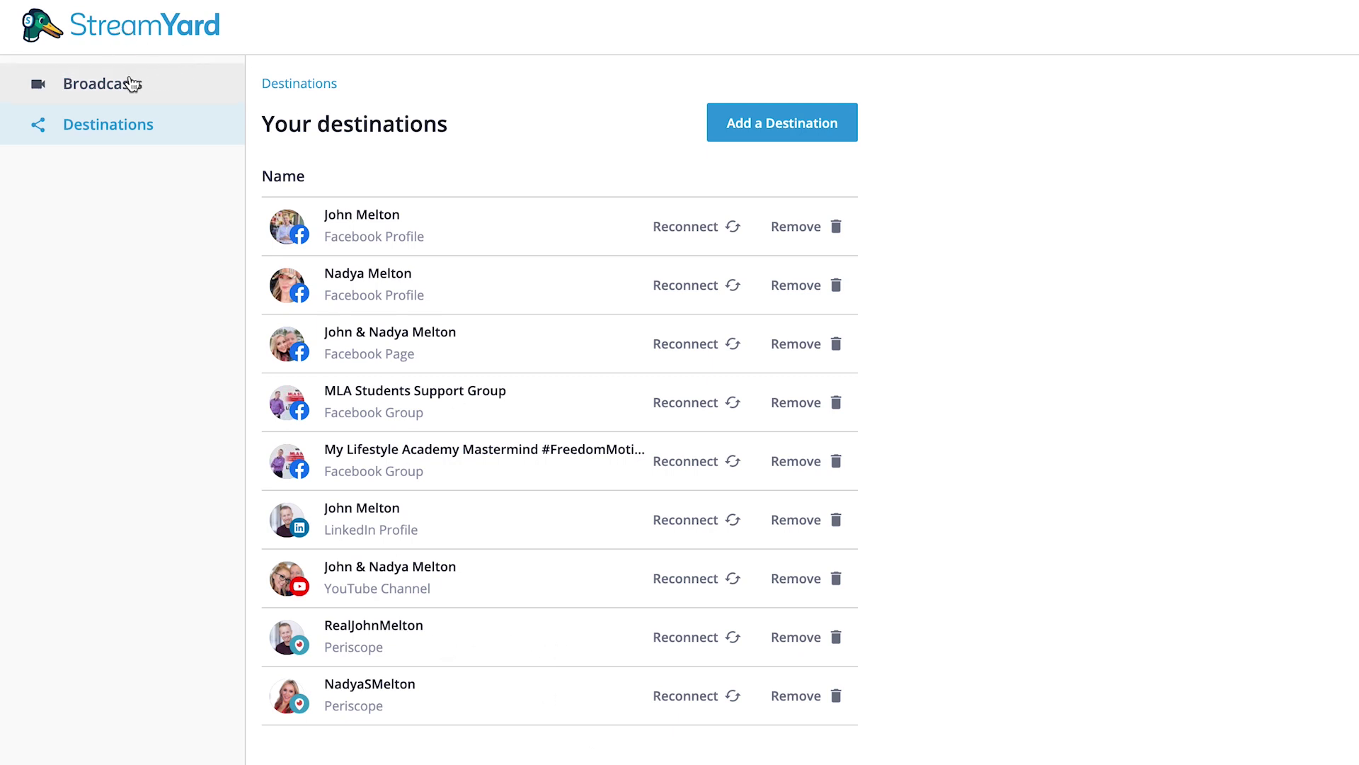
- Create a new broadcast targeting both Facebook profiles and the Facebook page
{"action": "left_click", "coordinate": [111, 94]}
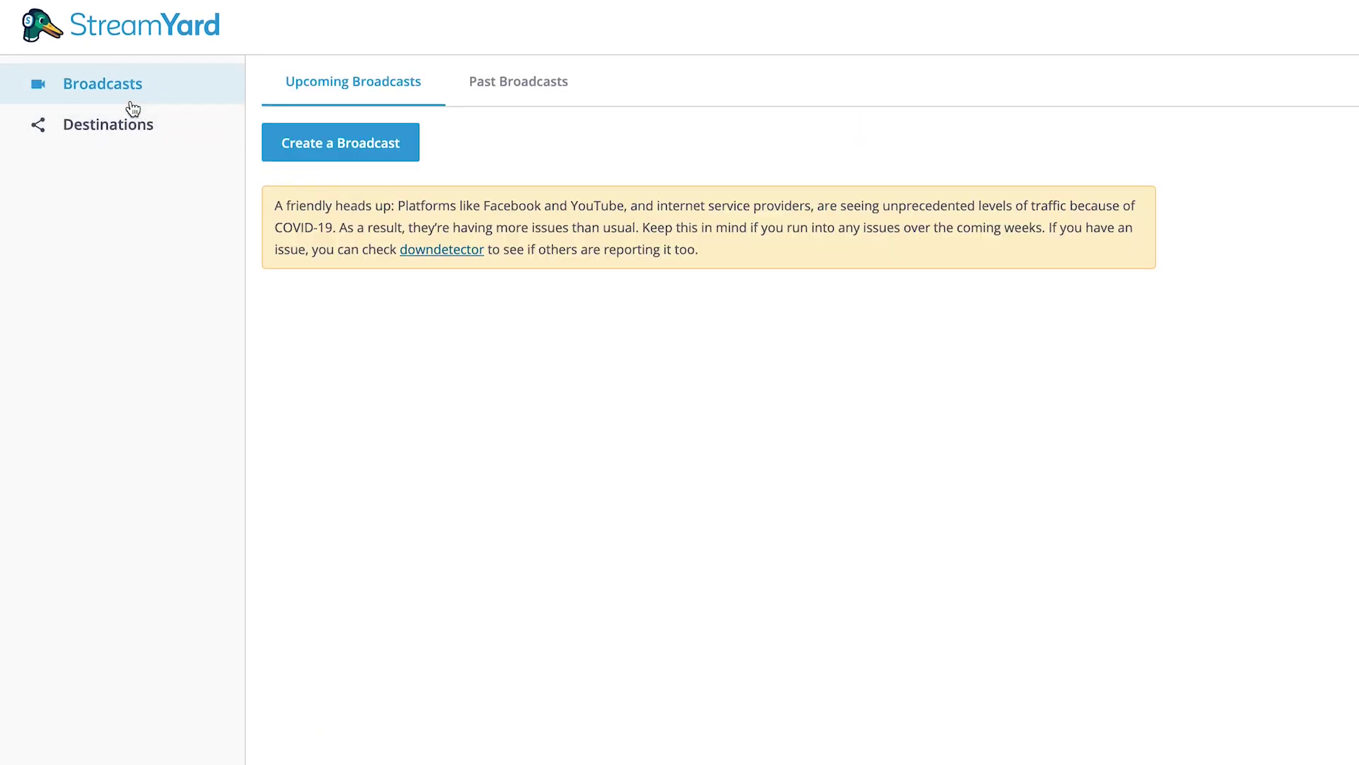
{"action": "left_click", "coordinate": [328, 154]}
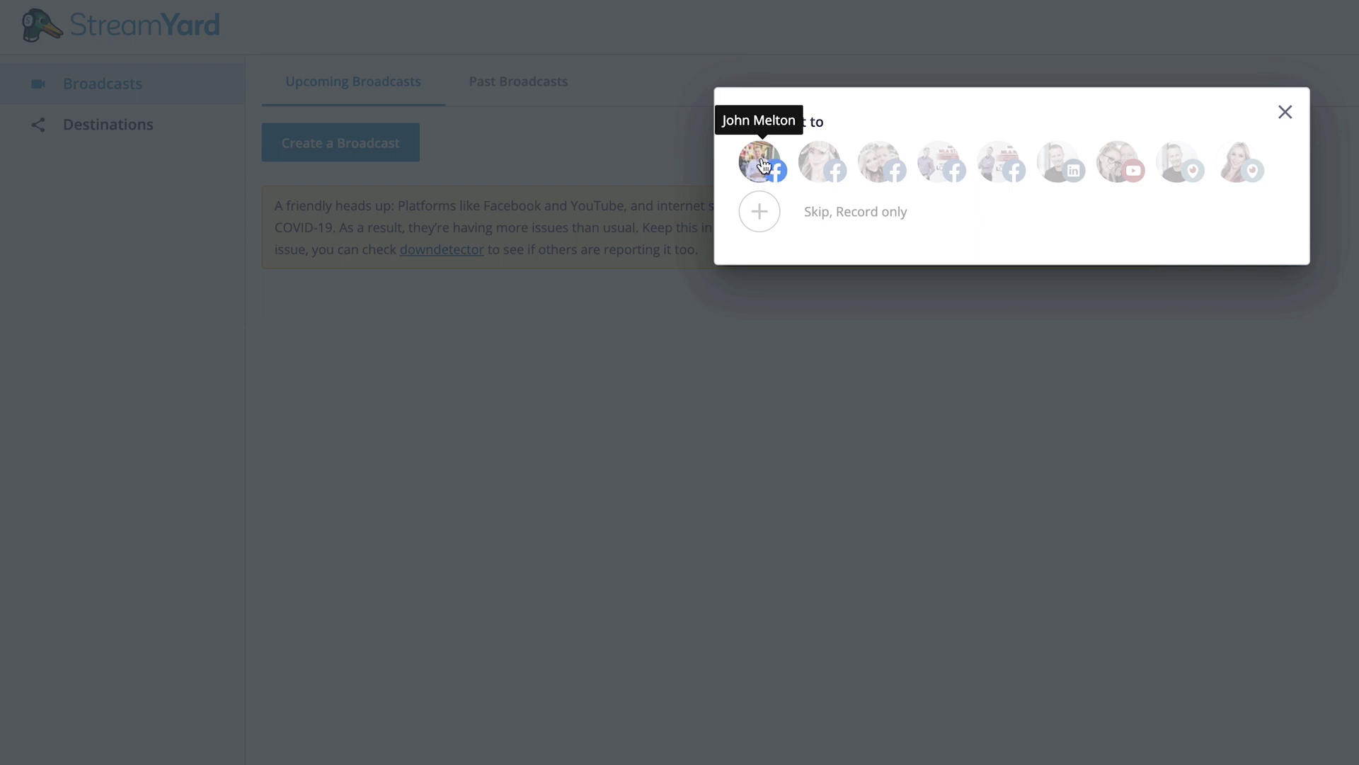
{"action": "left_click", "coordinate": [762, 166]}
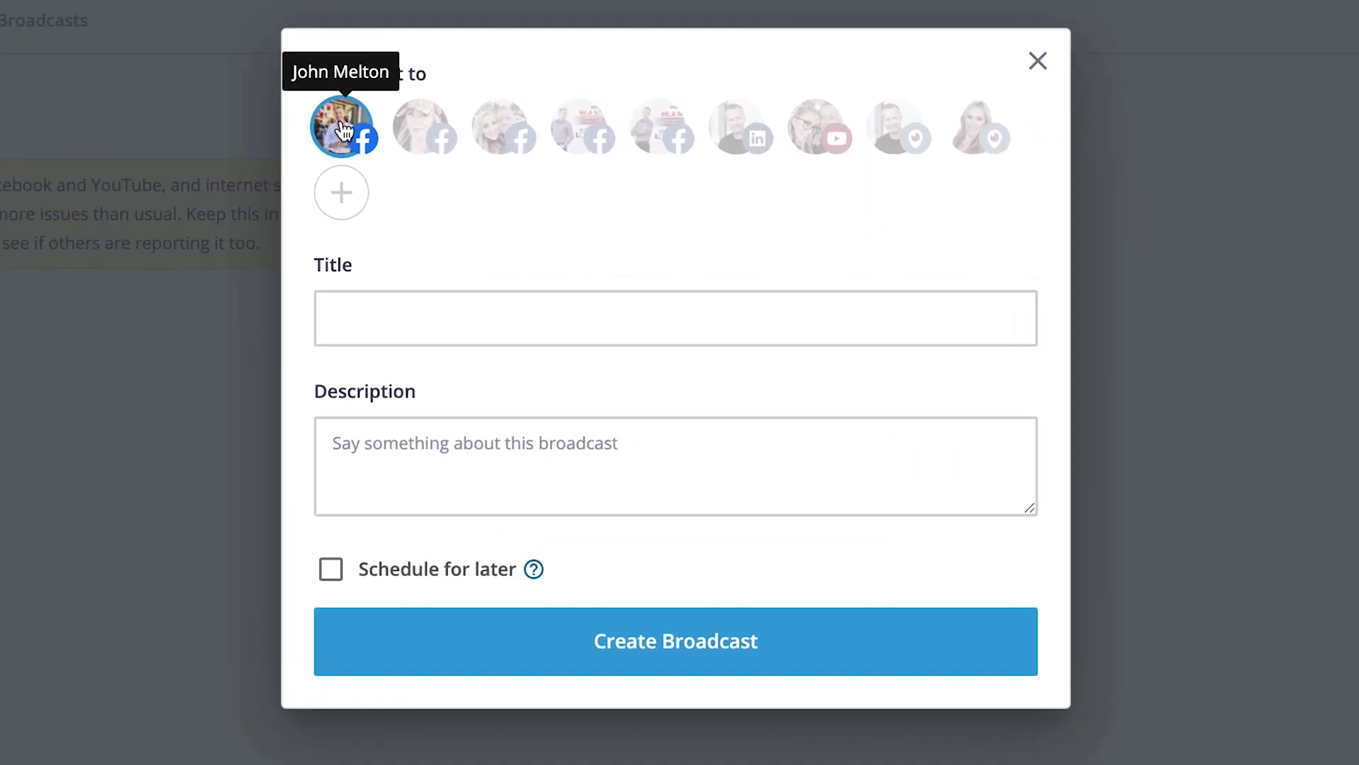
{"action": "left_click", "coordinate": [501, 140]}
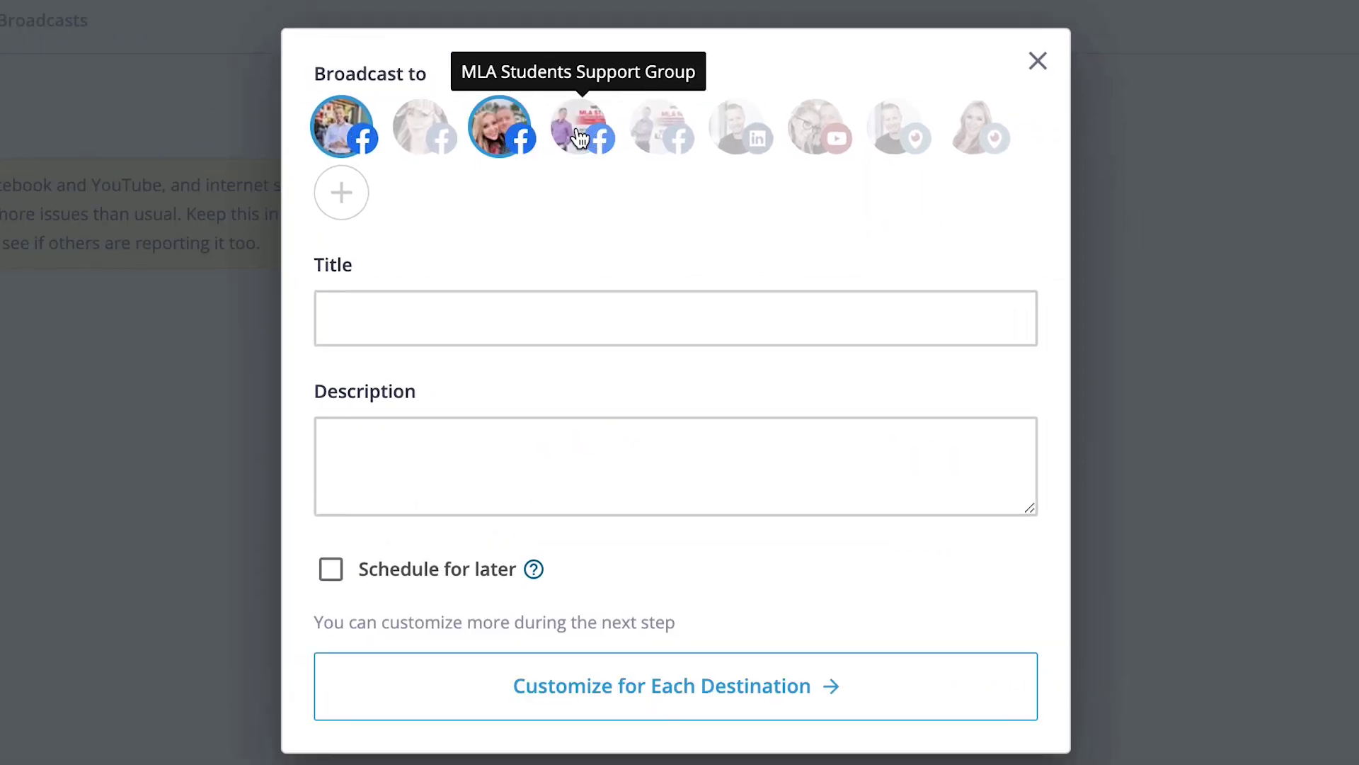
{"action": "left_click", "coordinate": [436, 145]}
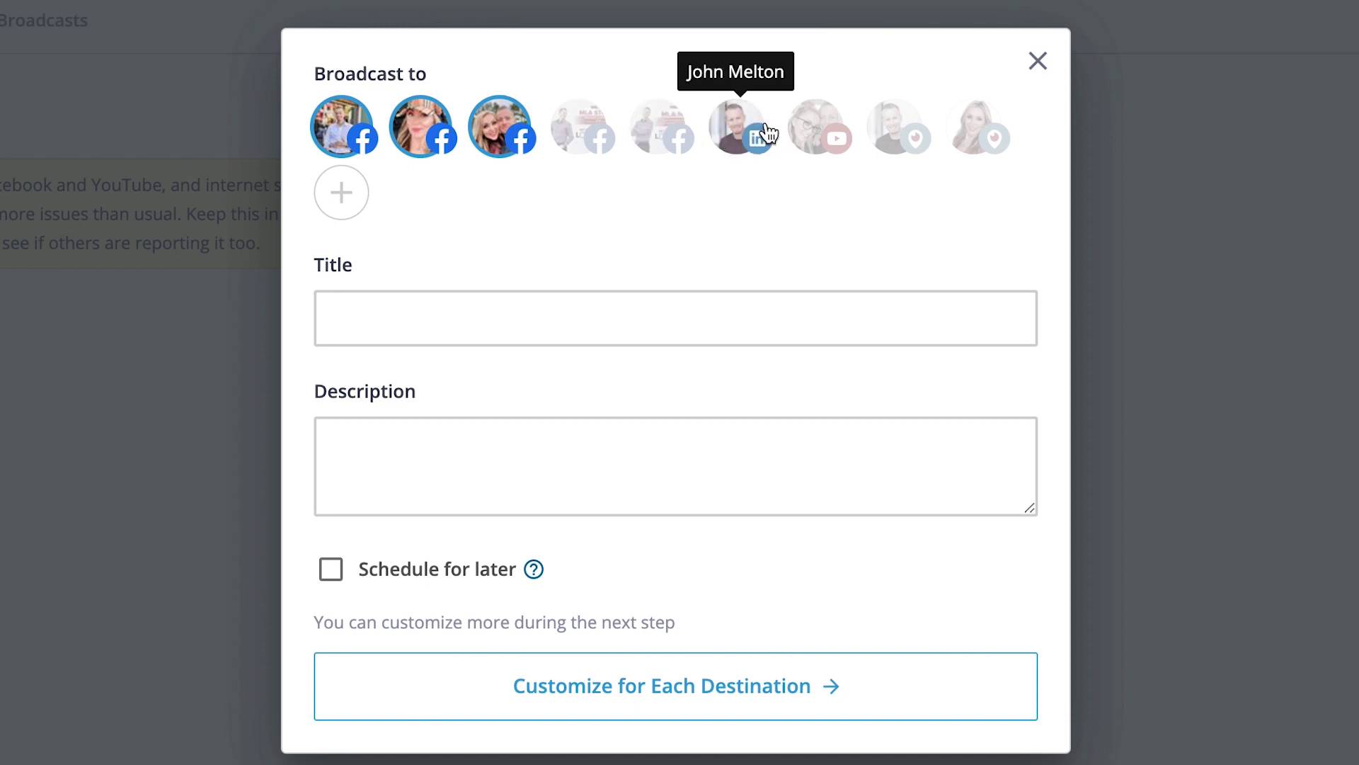
- Also target the YouTube channel and one Periscope account, then start the description
{"action": "left_click", "coordinate": [821, 131]}
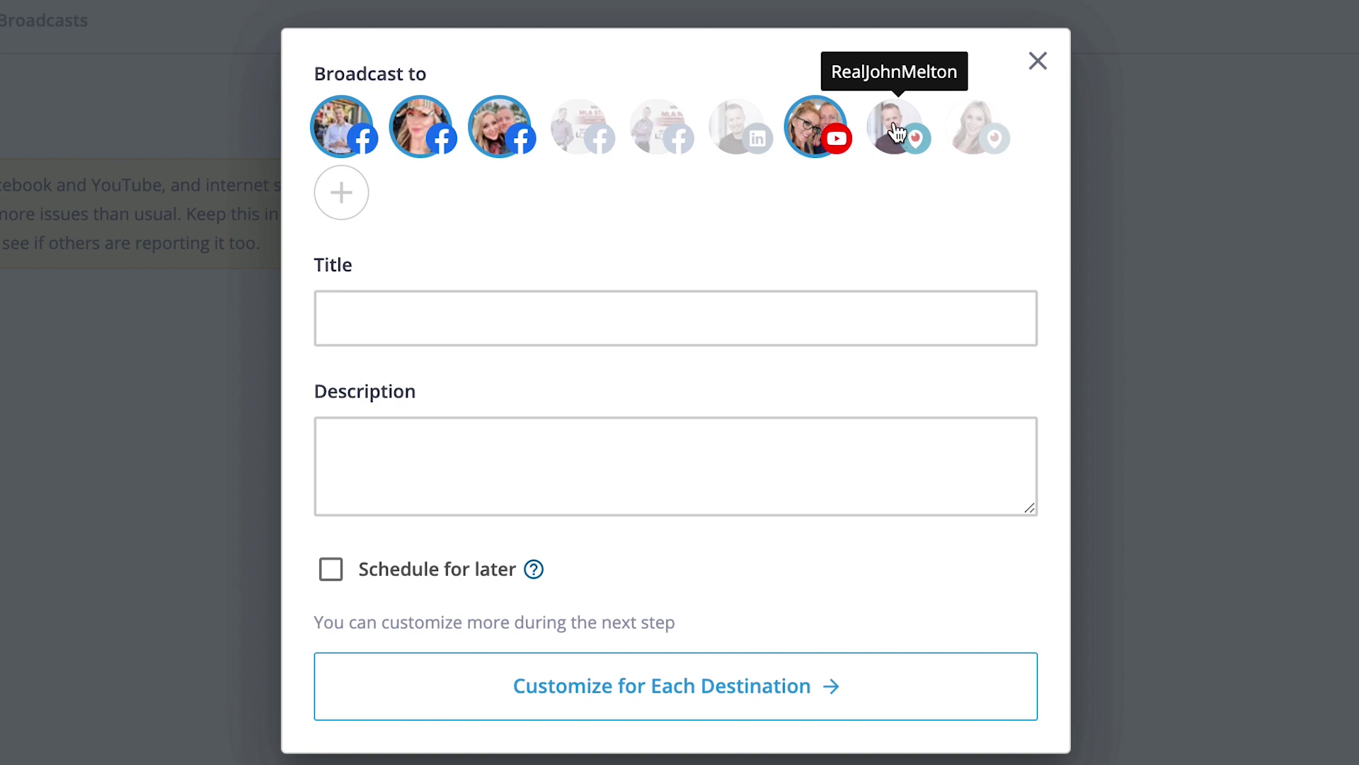
{"action": "left_click", "coordinate": [972, 130]}
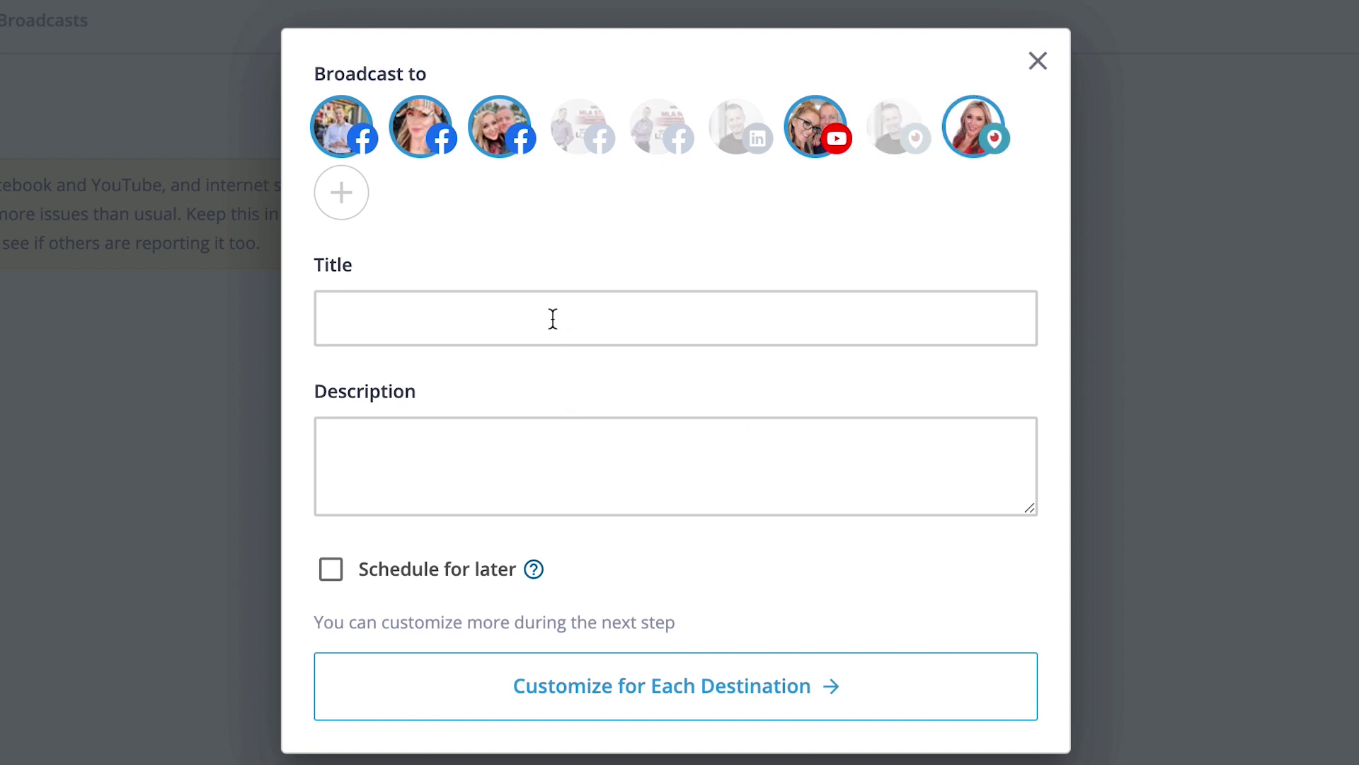
{"action": "left_click", "coordinate": [442, 429]}
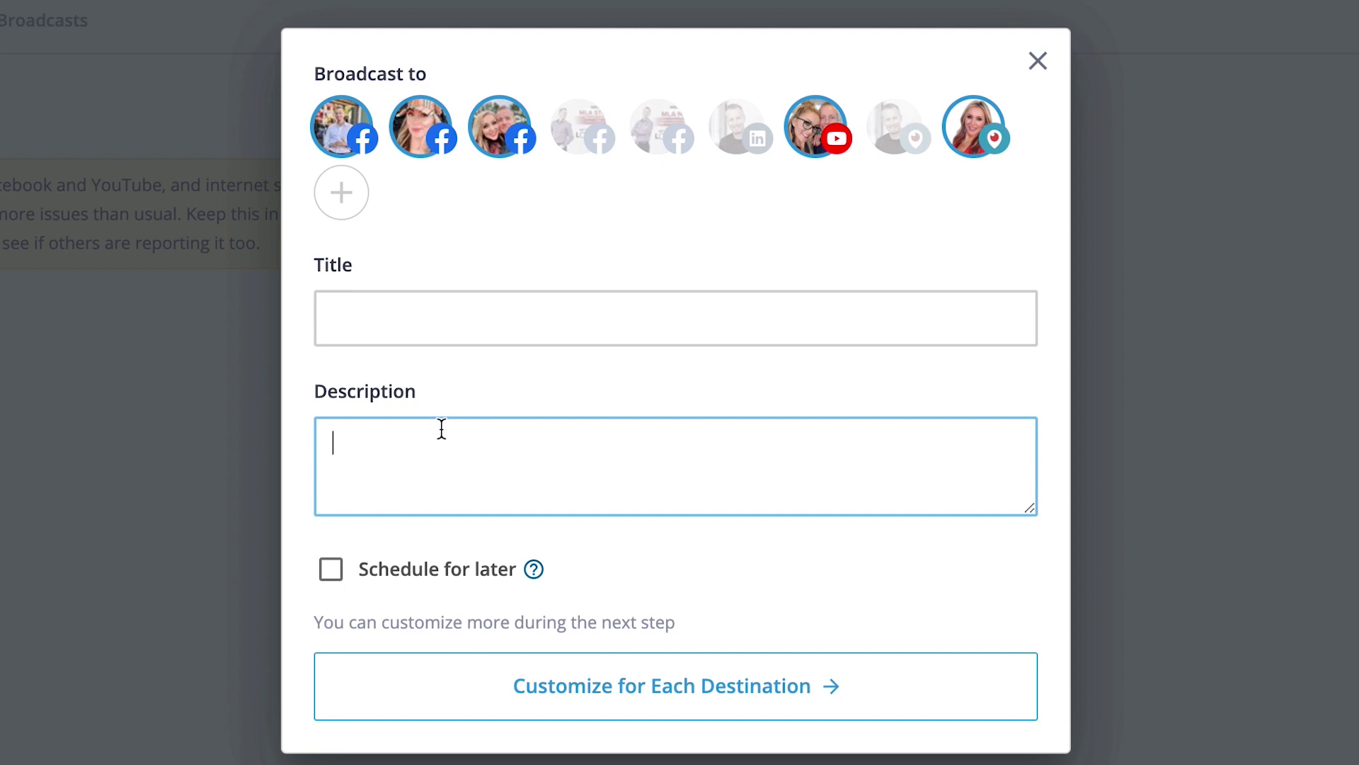
{"action": "type", "text": "Did you hear "}
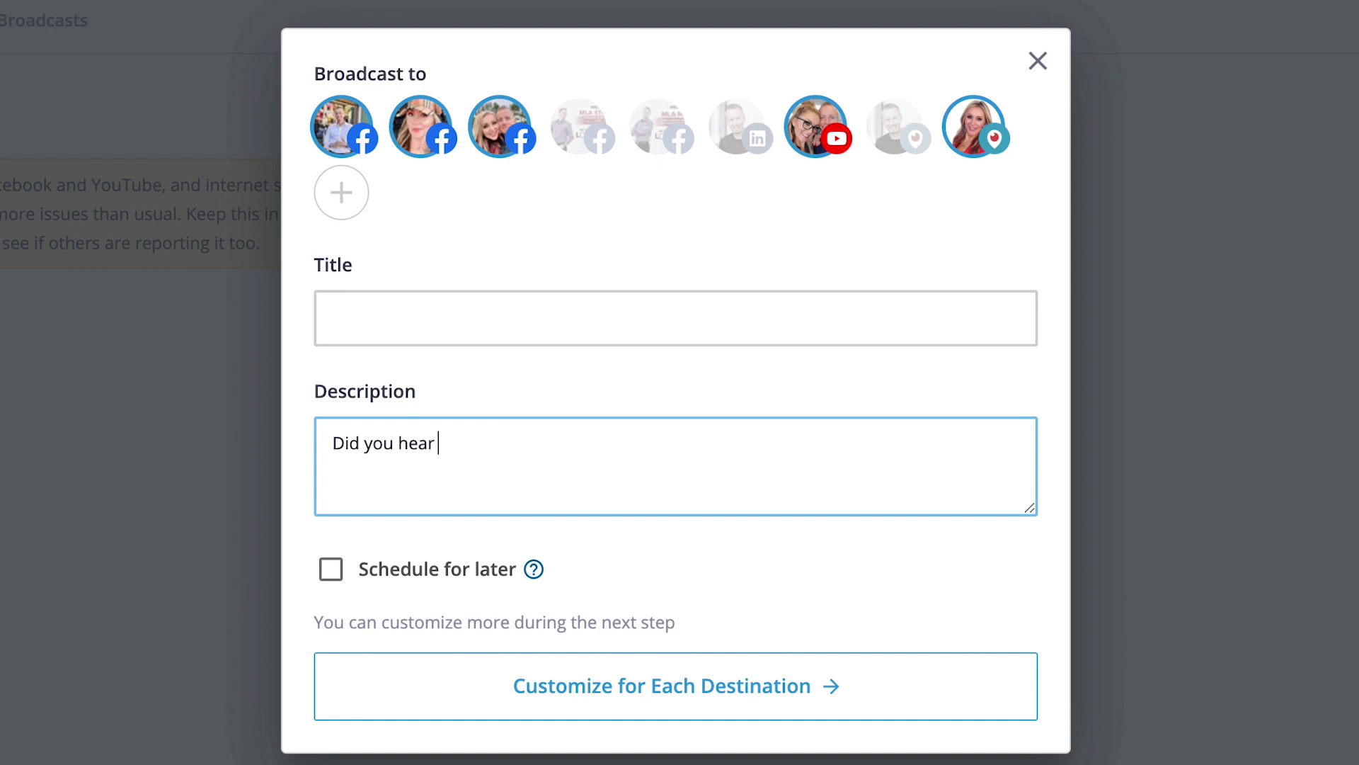
{"action": "type", "text": "the big news?"}
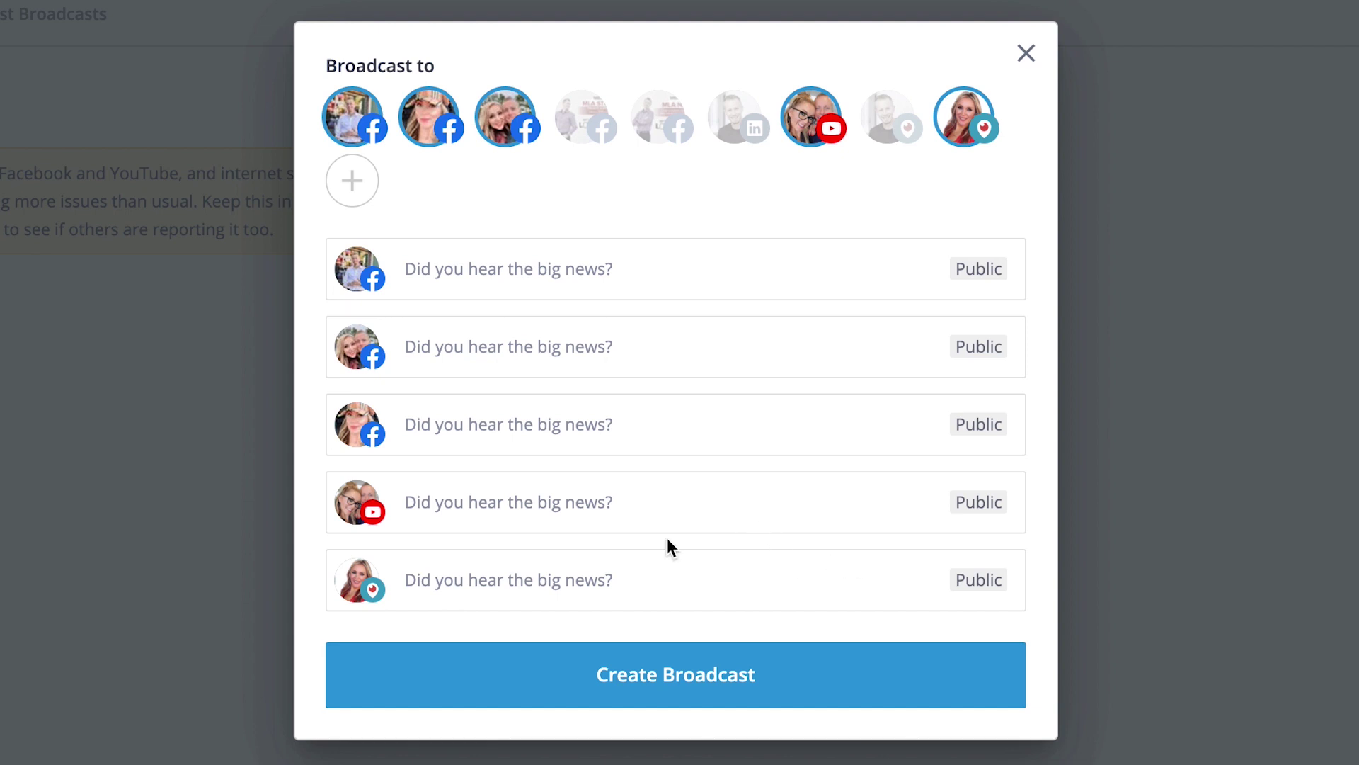
- Create the broadcast, shorten the display name to 'Nadya Melton' and enter the studio
{"action": "left_click", "coordinate": [779, 684]}
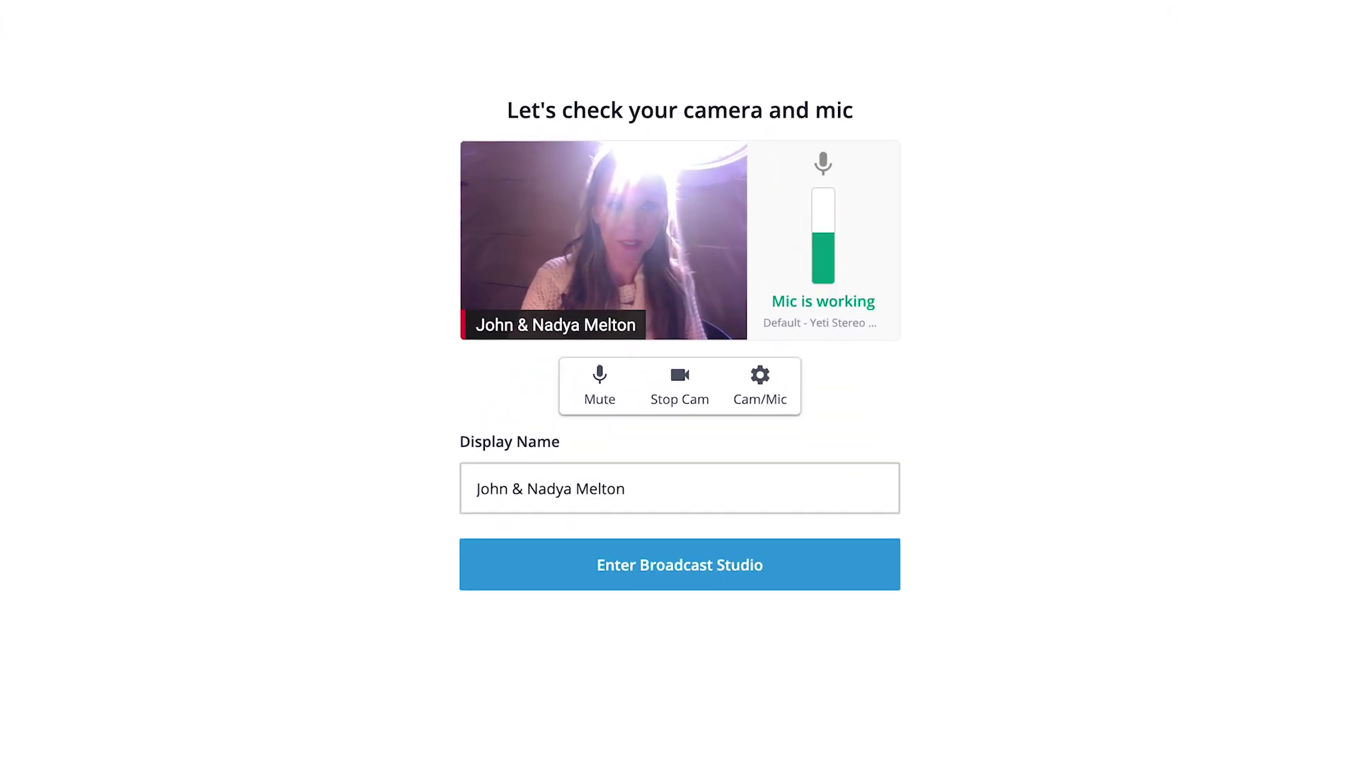
{"action": "left_click_drag", "start_coordinate": [527, 490], "coordinate": [325, 486]}
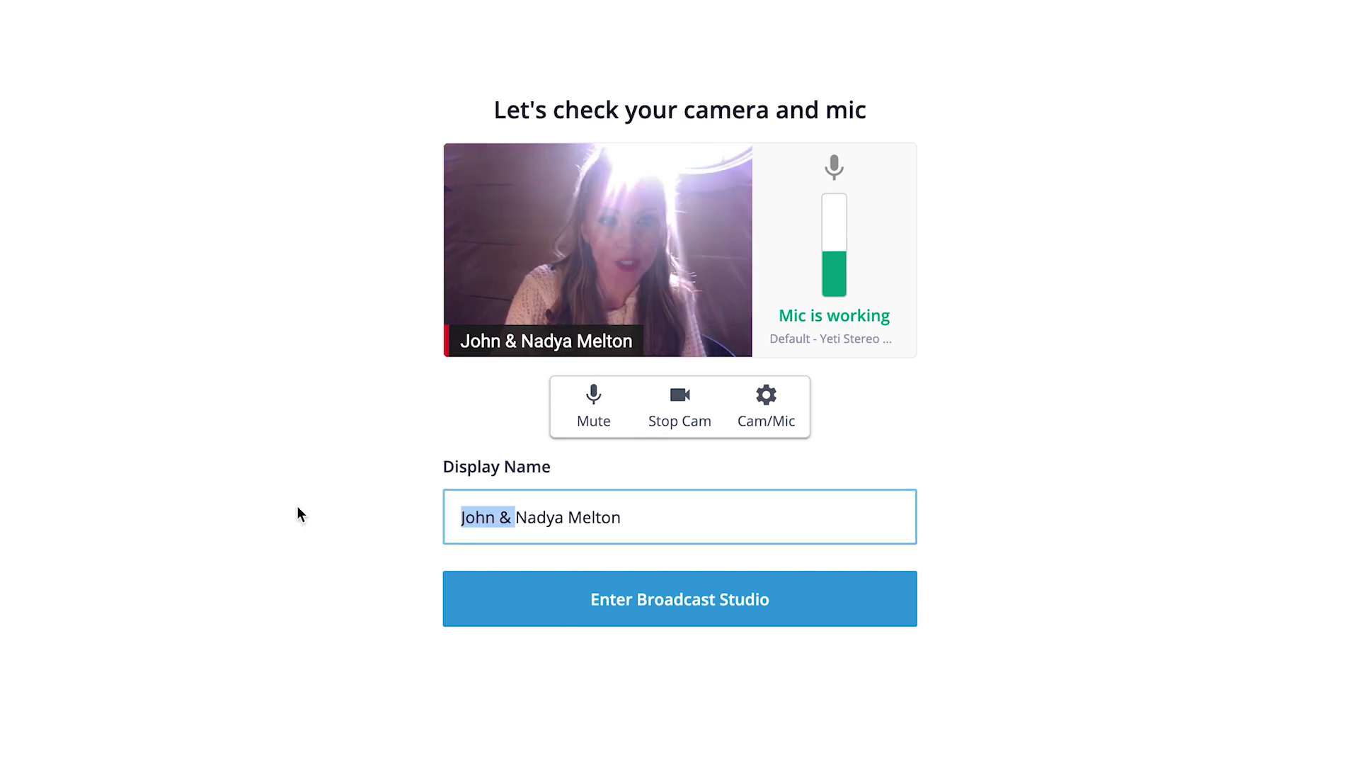
{"action": "key", "text": "BackSpace"}
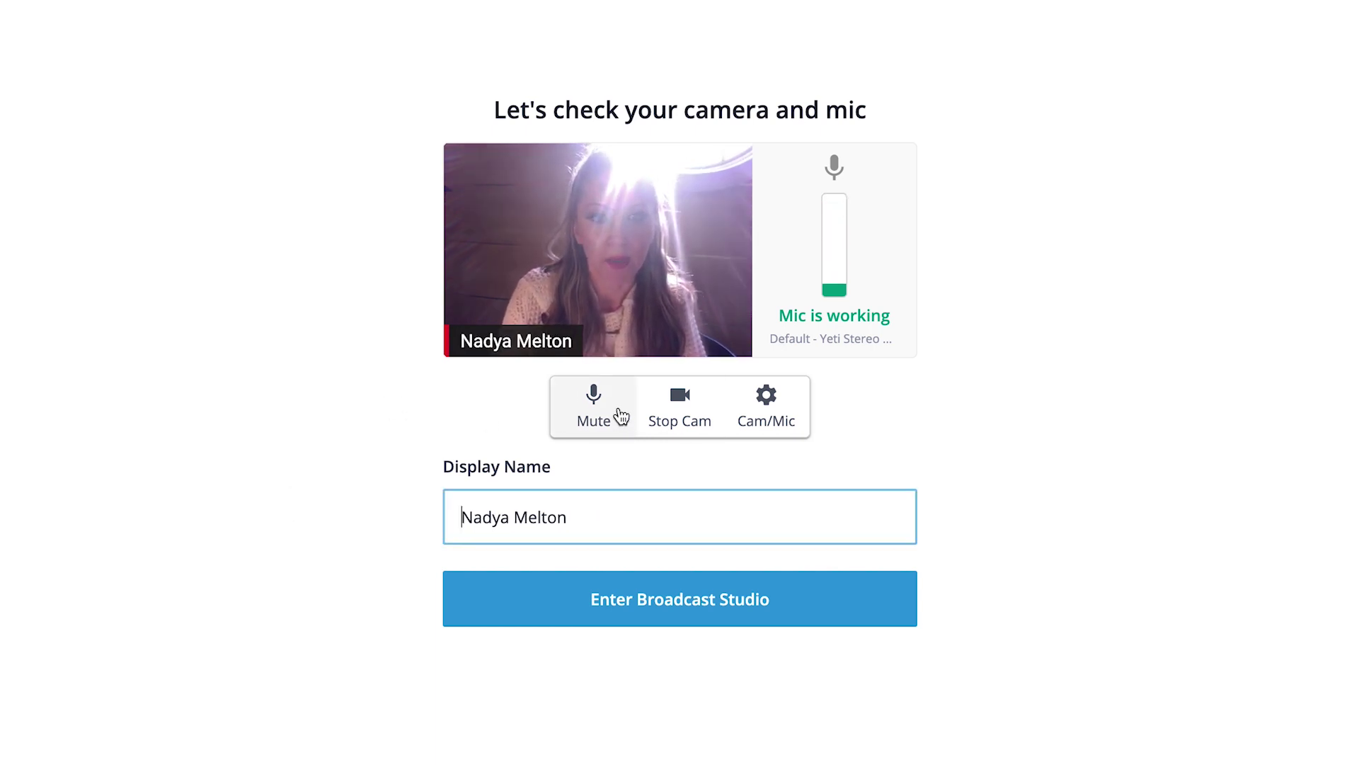
{"action": "left_click", "coordinate": [763, 608]}
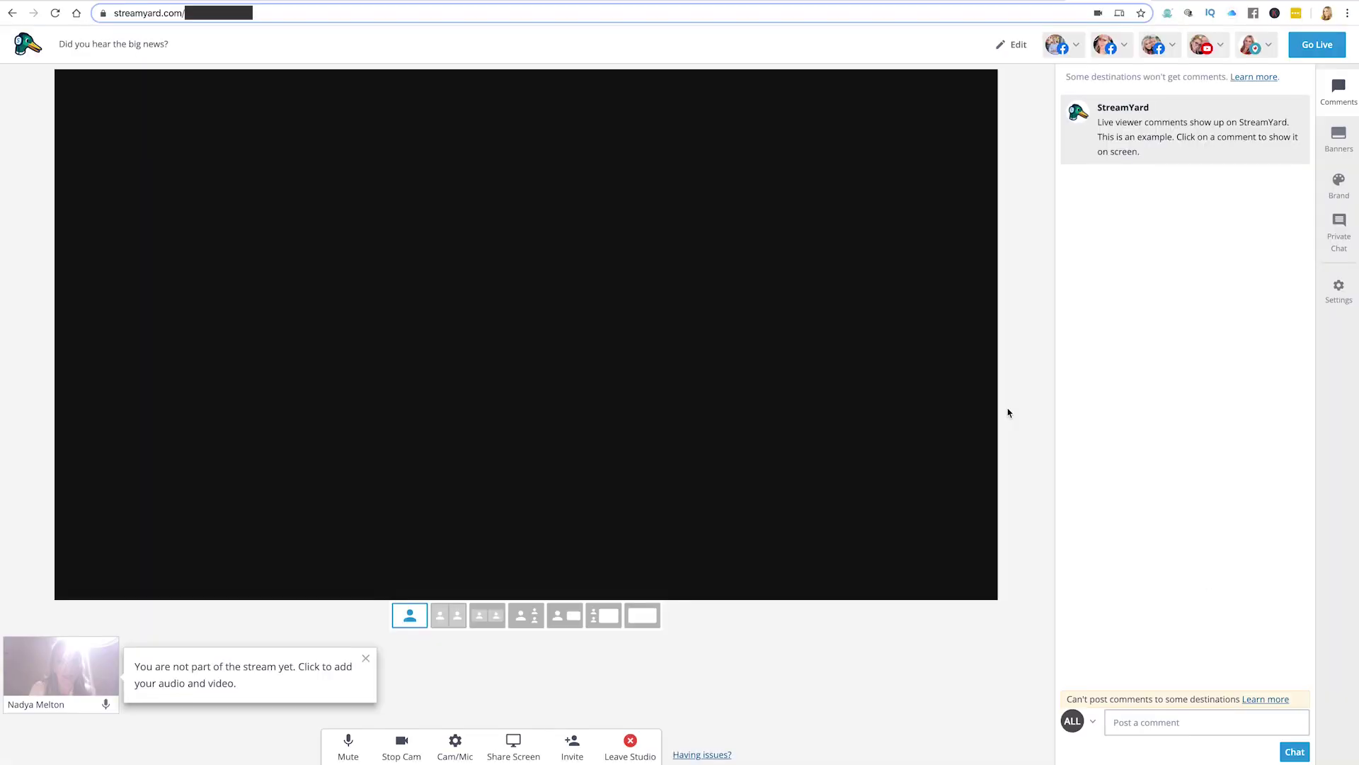
{"action": "mouse_move", "coordinate": [128, 580]}
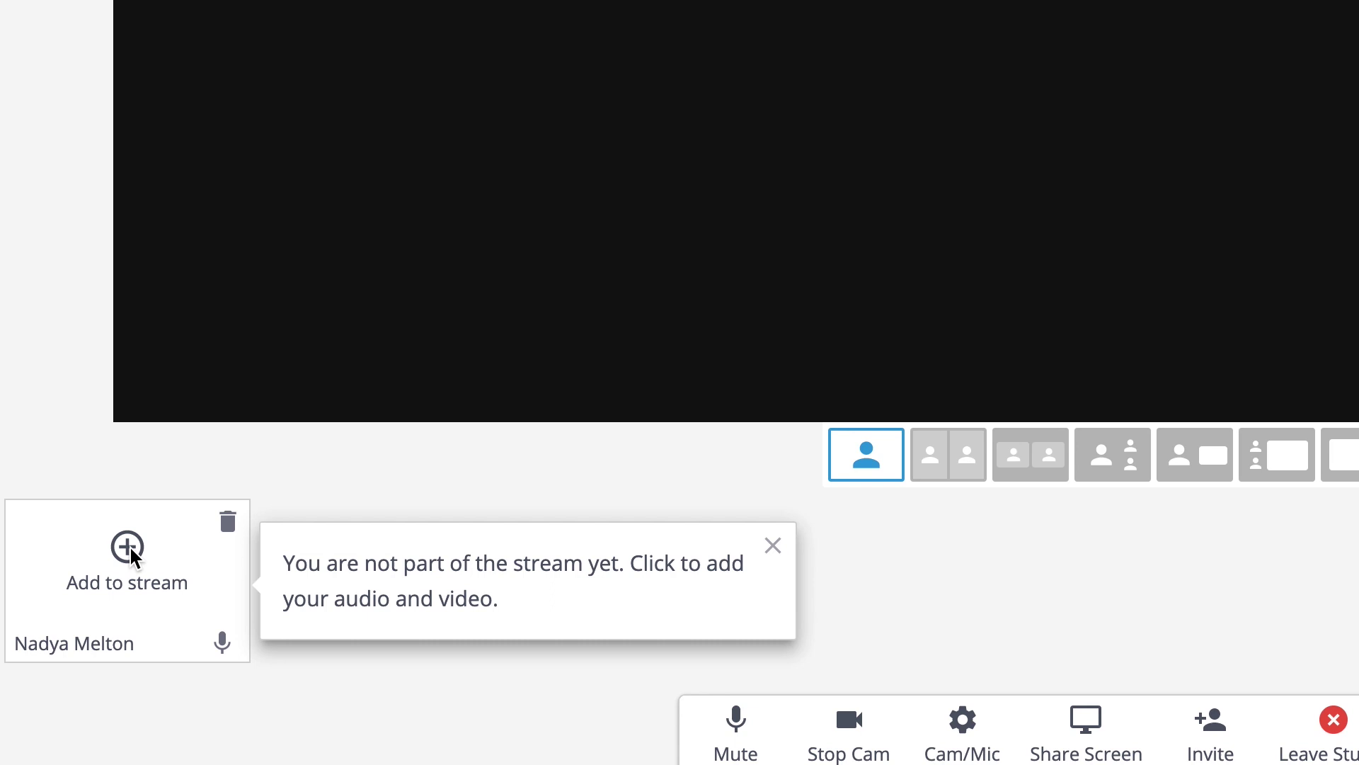
- Put Nadya's camera on the stream and copy the studio link to invite the guest
{"action": "left_click", "coordinate": [773, 548]}
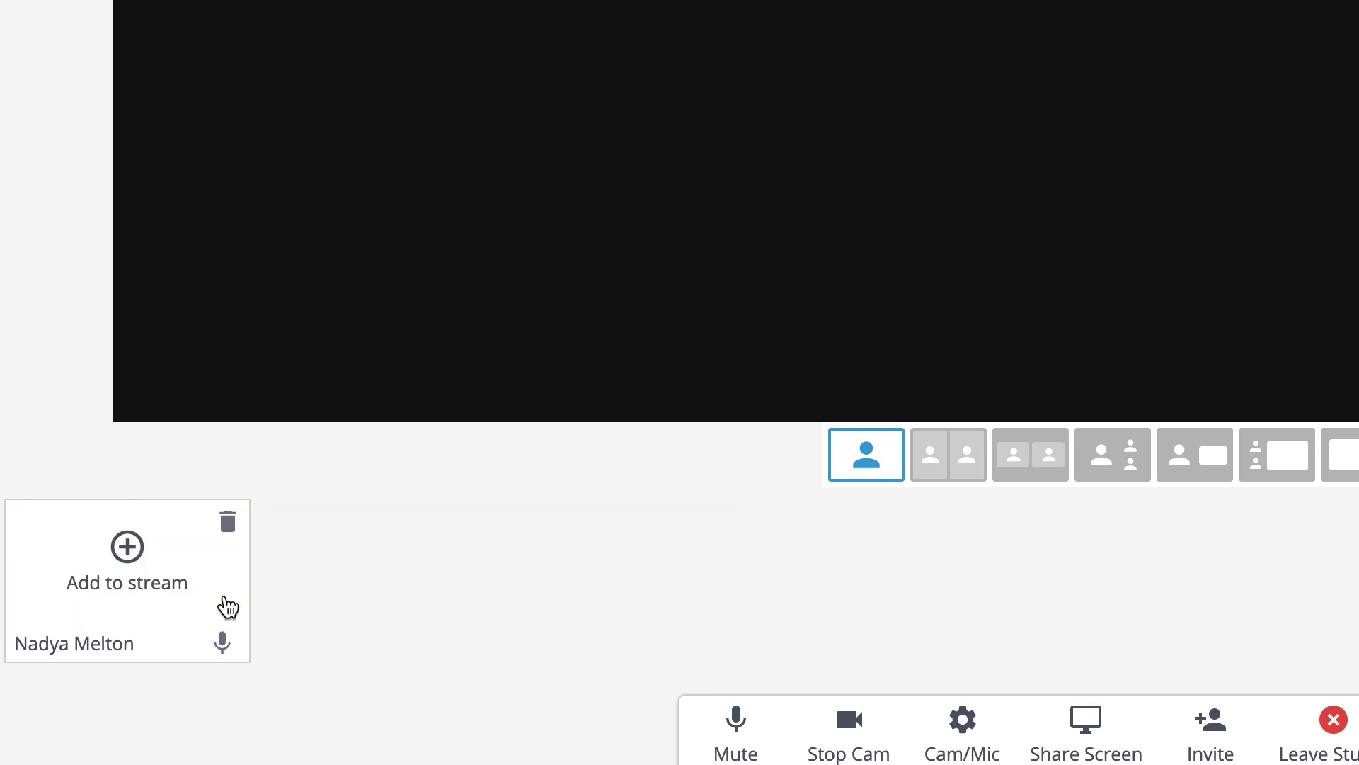
{"action": "left_click", "coordinate": [126, 548]}
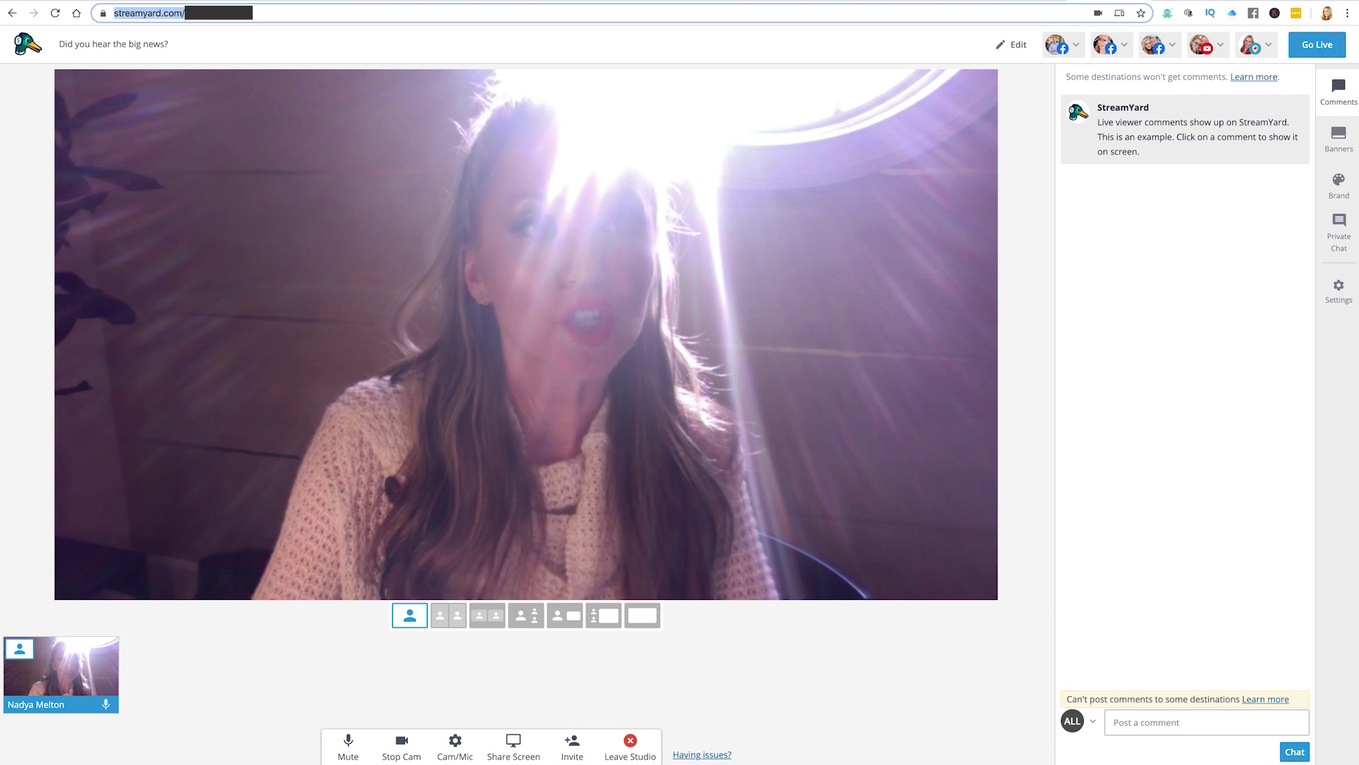
{"action": "right_click", "coordinate": [207, 13]}
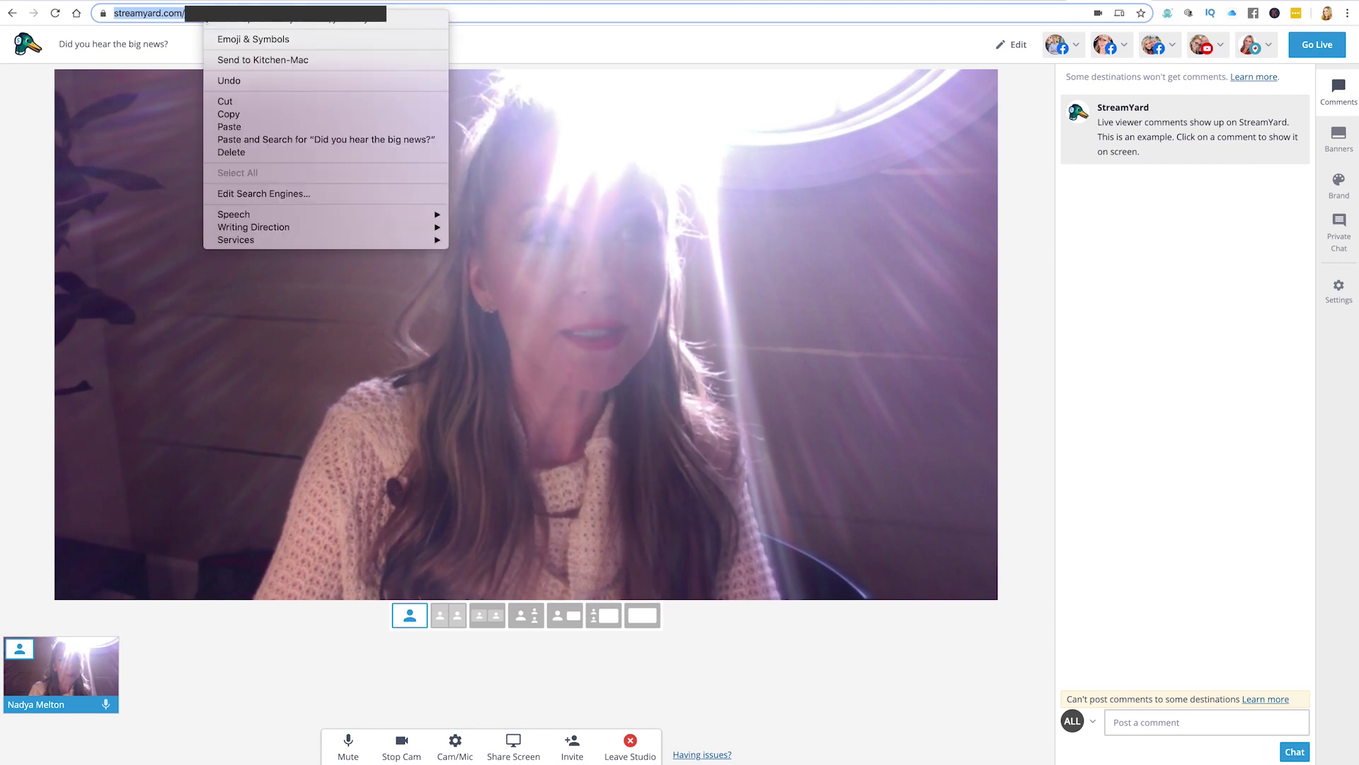
{"action": "left_click", "coordinate": [254, 127]}
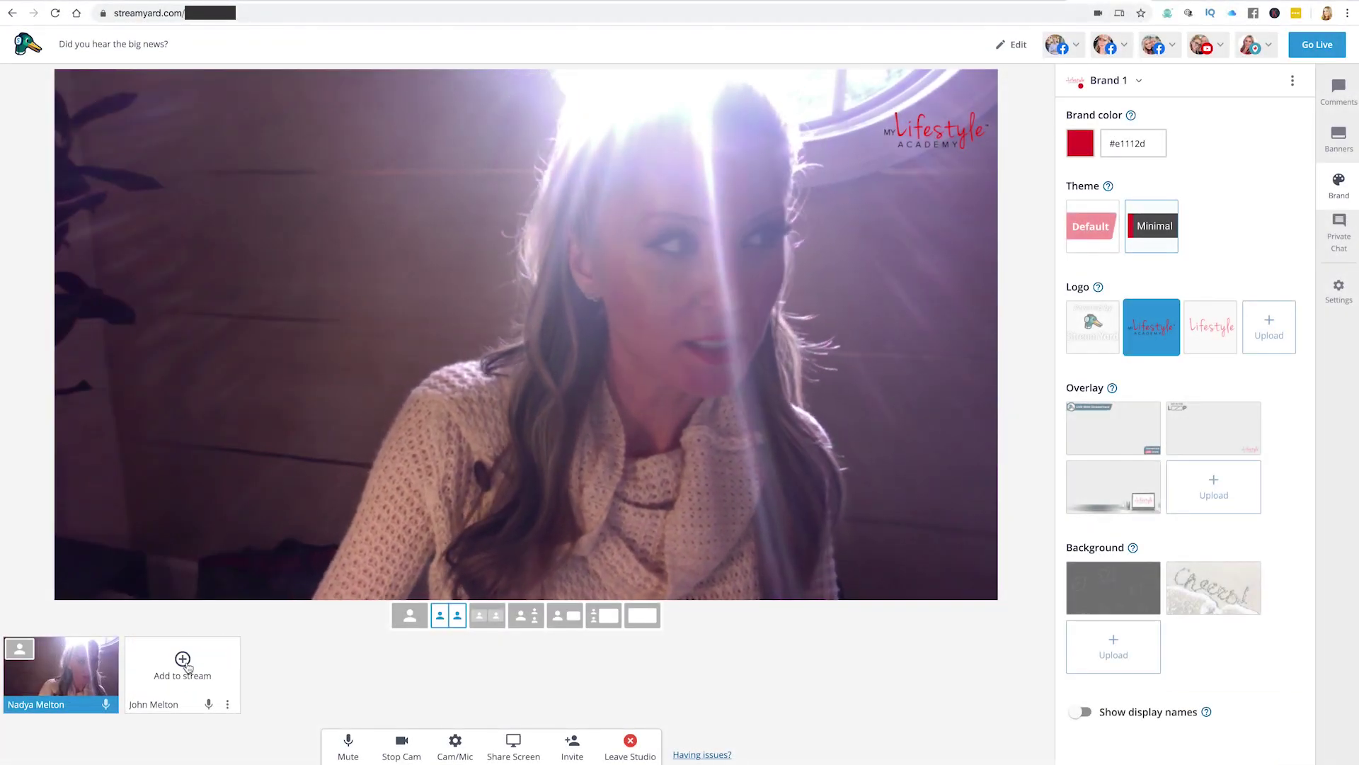
- Bring John onto the stream in a two-feed side-by-side layout over the sand 'Cheers' background
{"action": "left_click", "coordinate": [183, 664]}
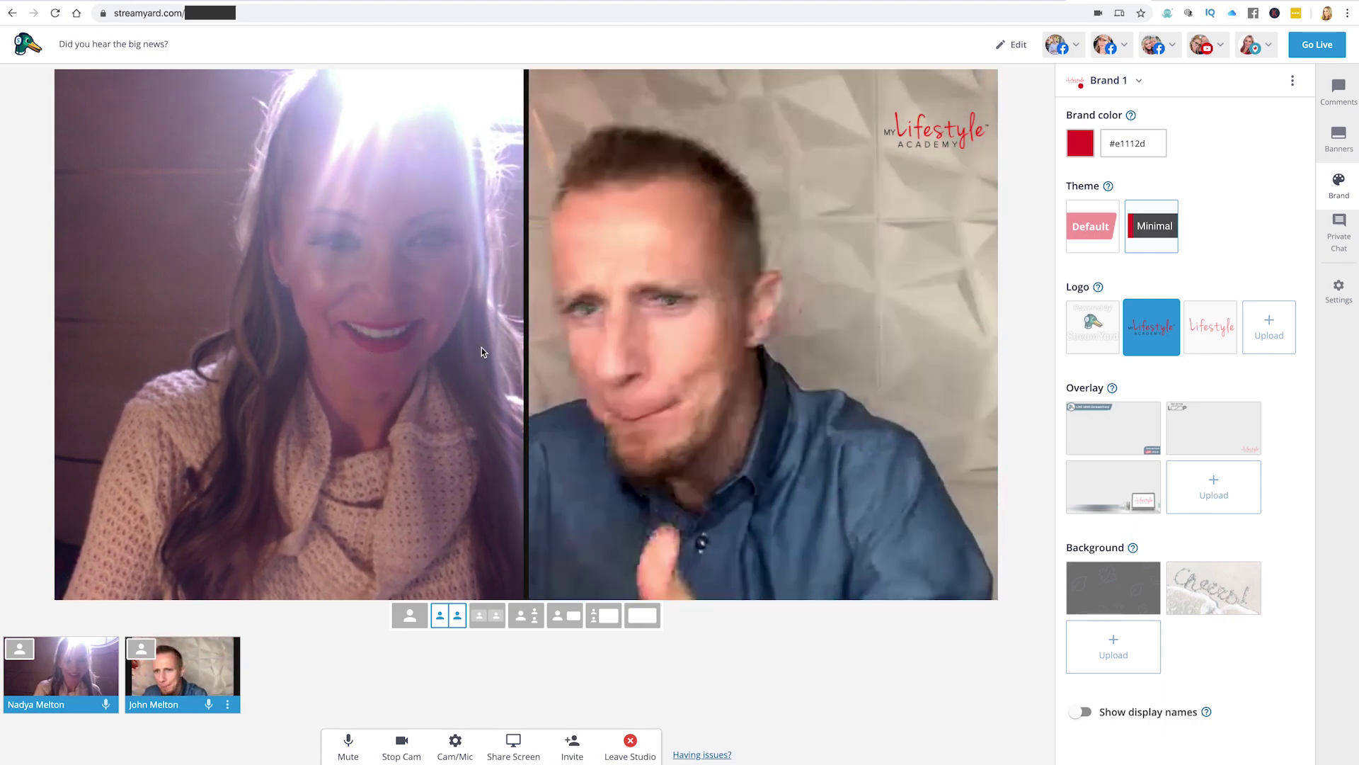
{"action": "left_click", "coordinate": [496, 619]}
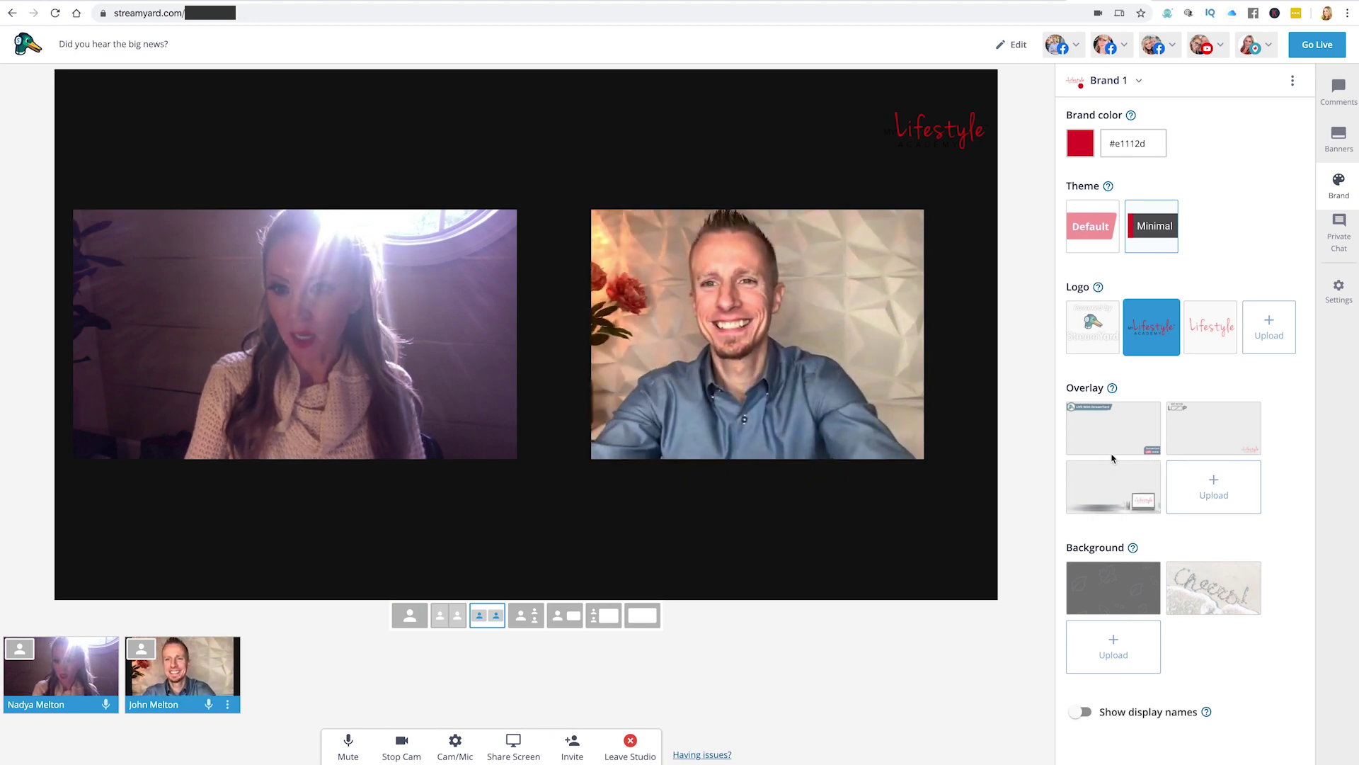
{"action": "left_click", "coordinate": [1204, 591]}
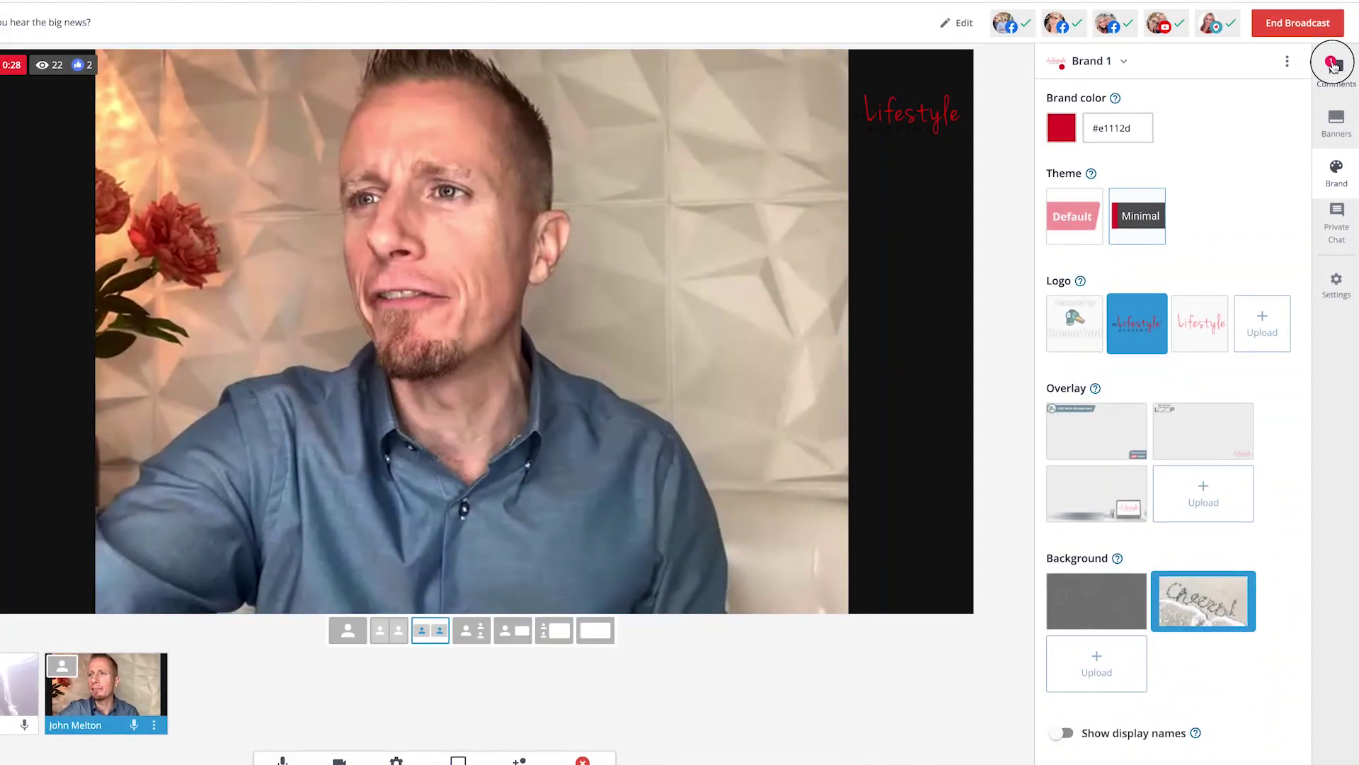
- Feature the viewer comments 'Hey yalll!!!!' and 'What news???' on the broadcast
{"action": "left_click", "coordinate": [1334, 66]}
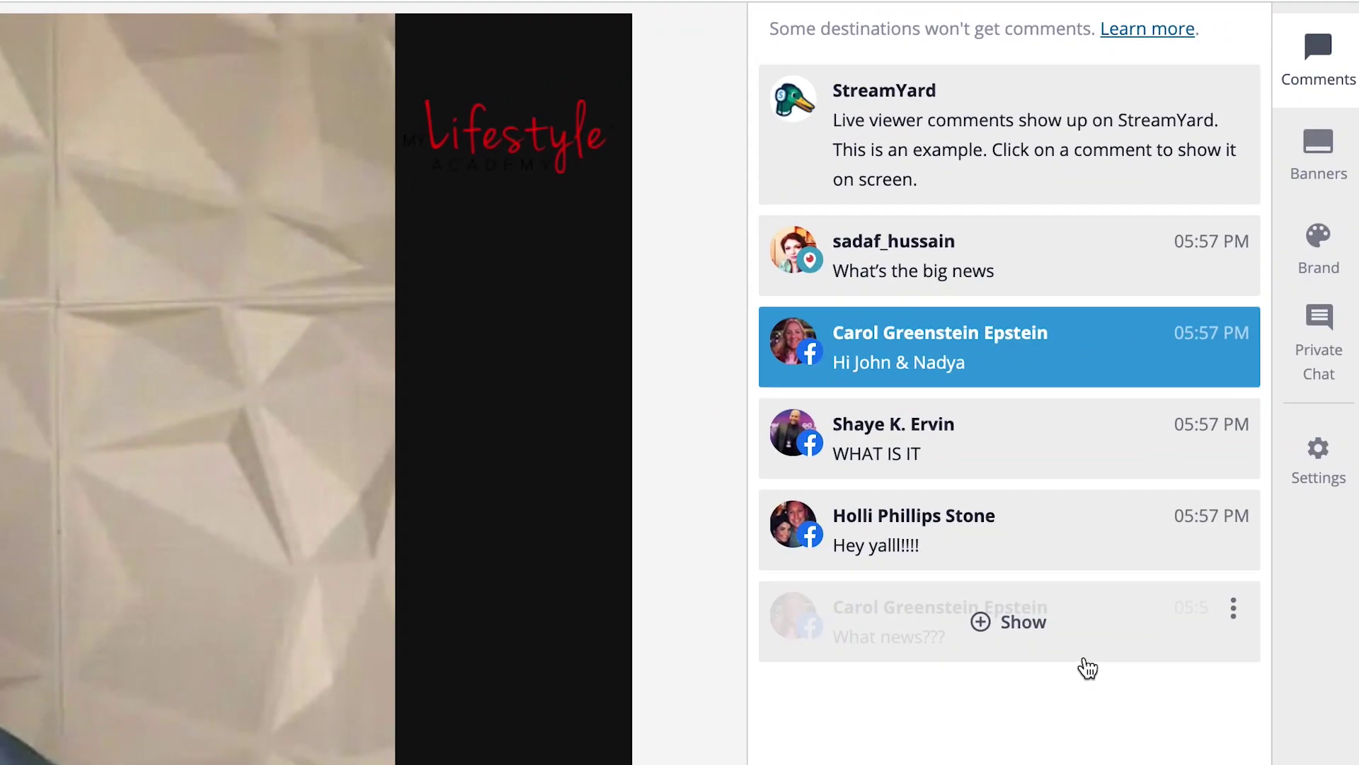
{"action": "mouse_move", "coordinate": [1009, 621]}
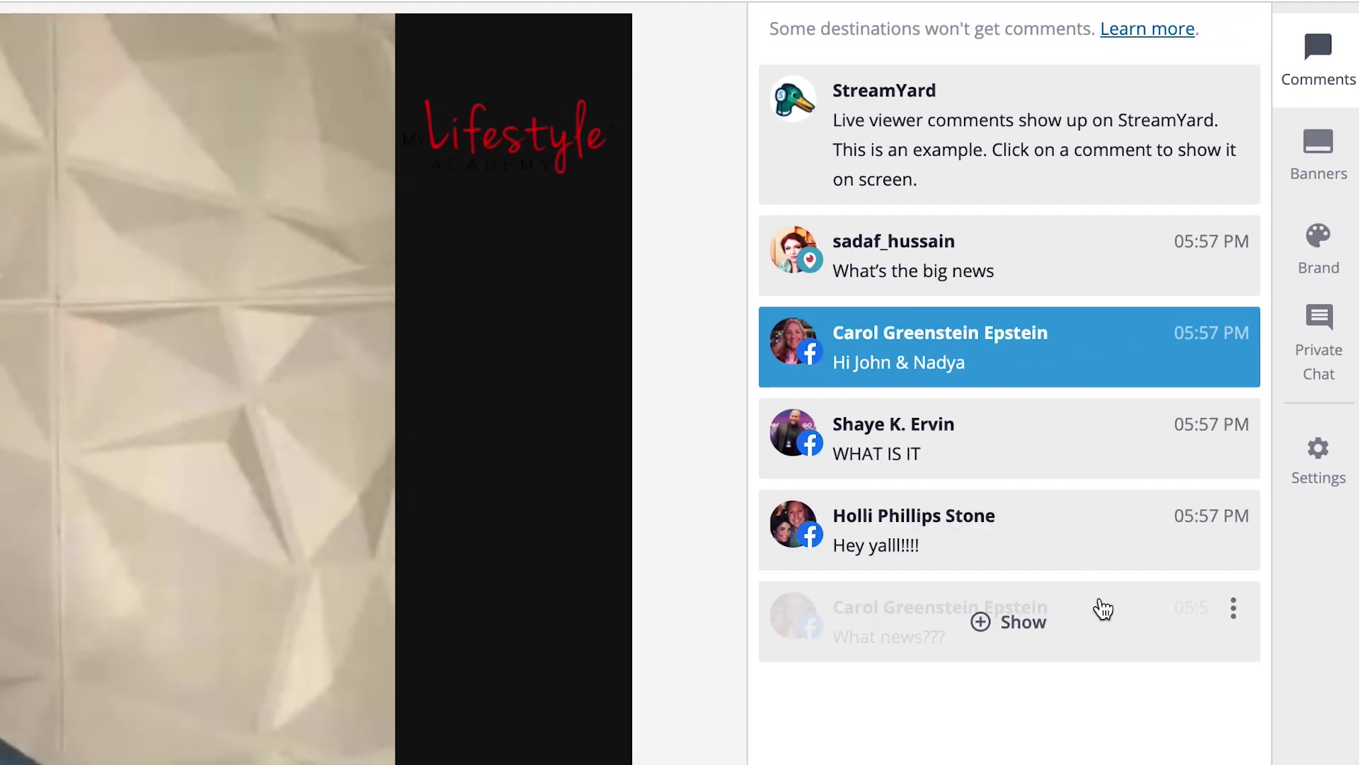
{"action": "left_click", "coordinate": [1120, 540]}
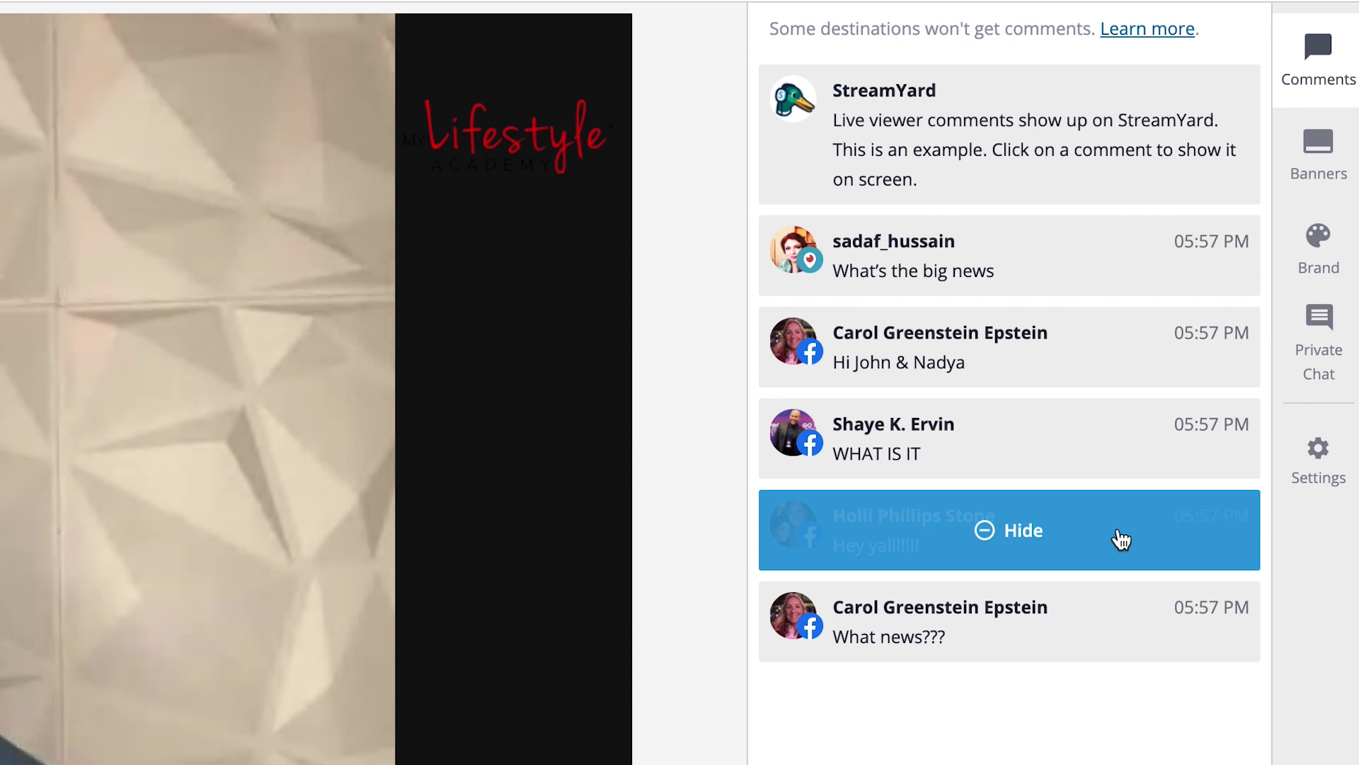
{"action": "left_click", "coordinate": [1128, 637]}
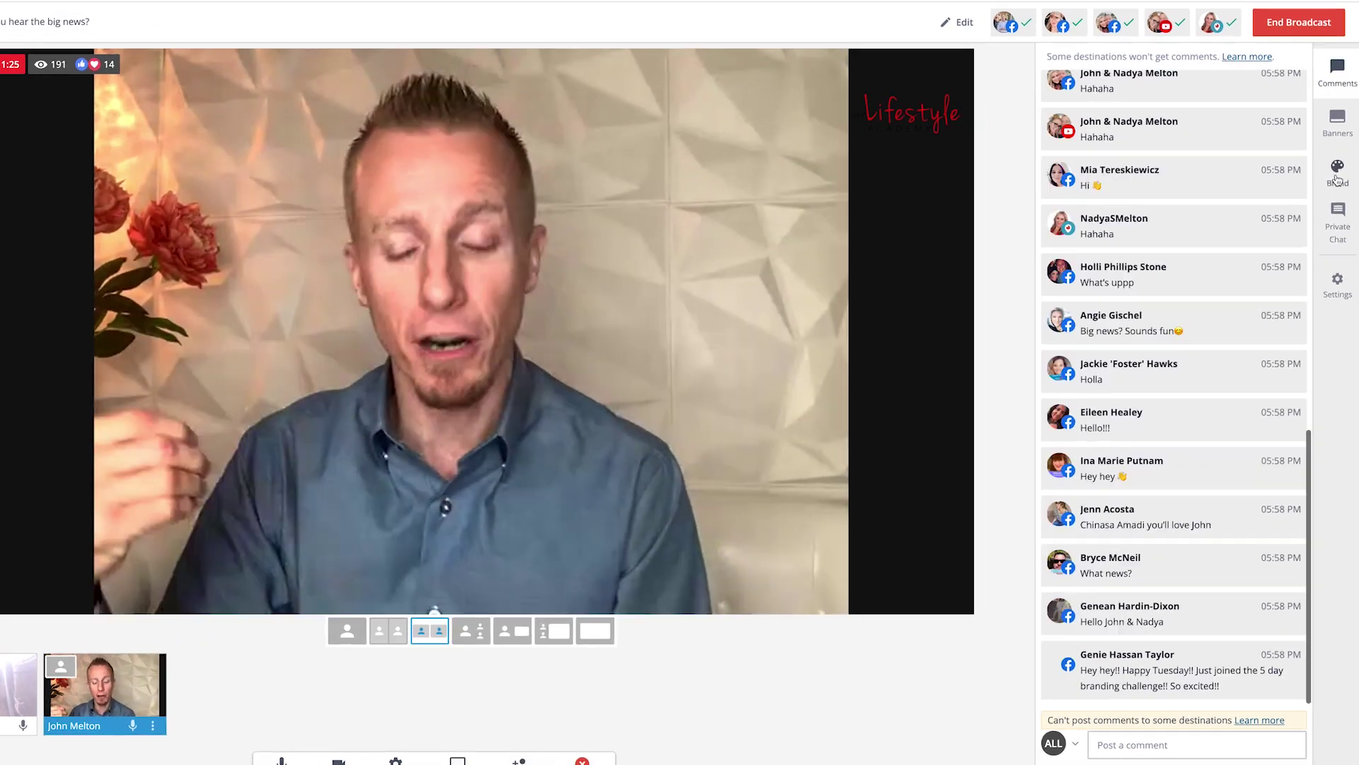
- Remove the sand background and add the My Lifestyle Academy overlay to the video
{"action": "left_click", "coordinate": [1340, 187]}
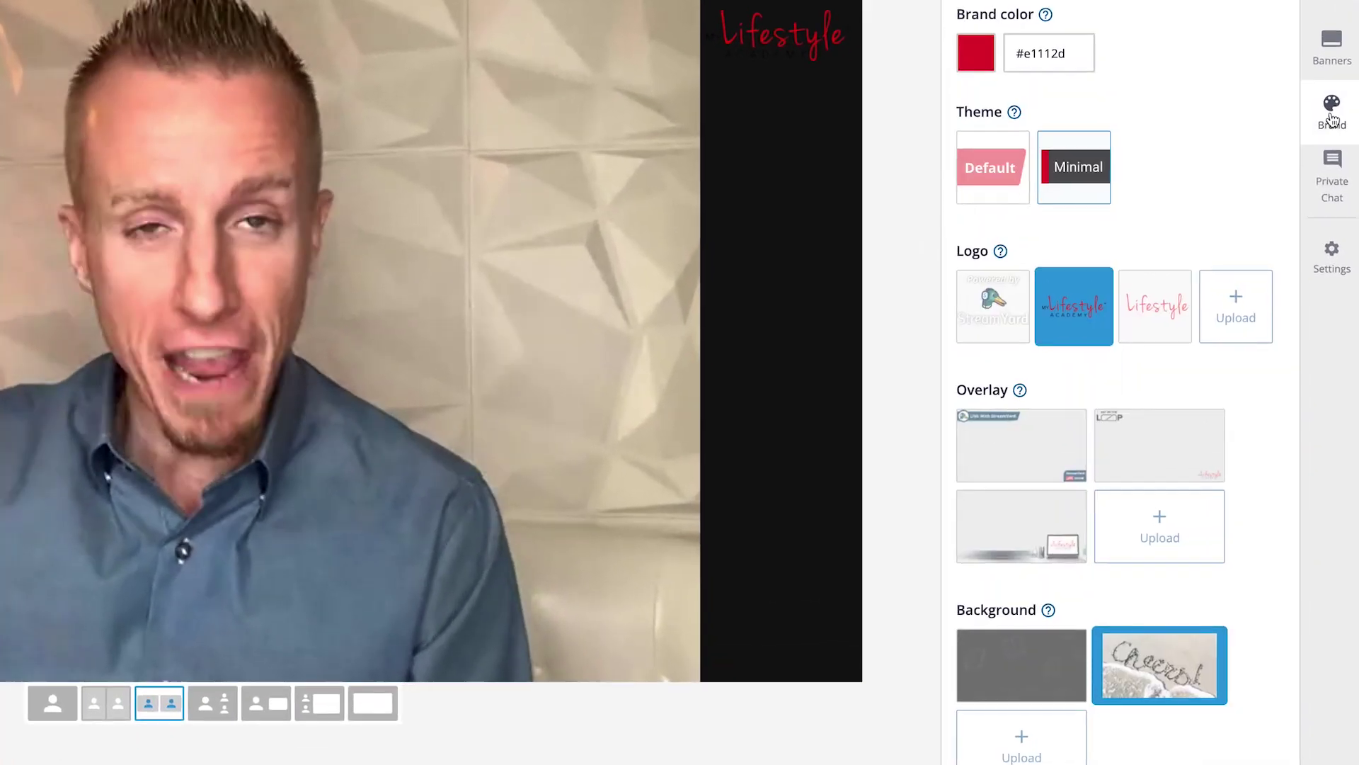
{"action": "mouse_move", "coordinate": [1160, 666]}
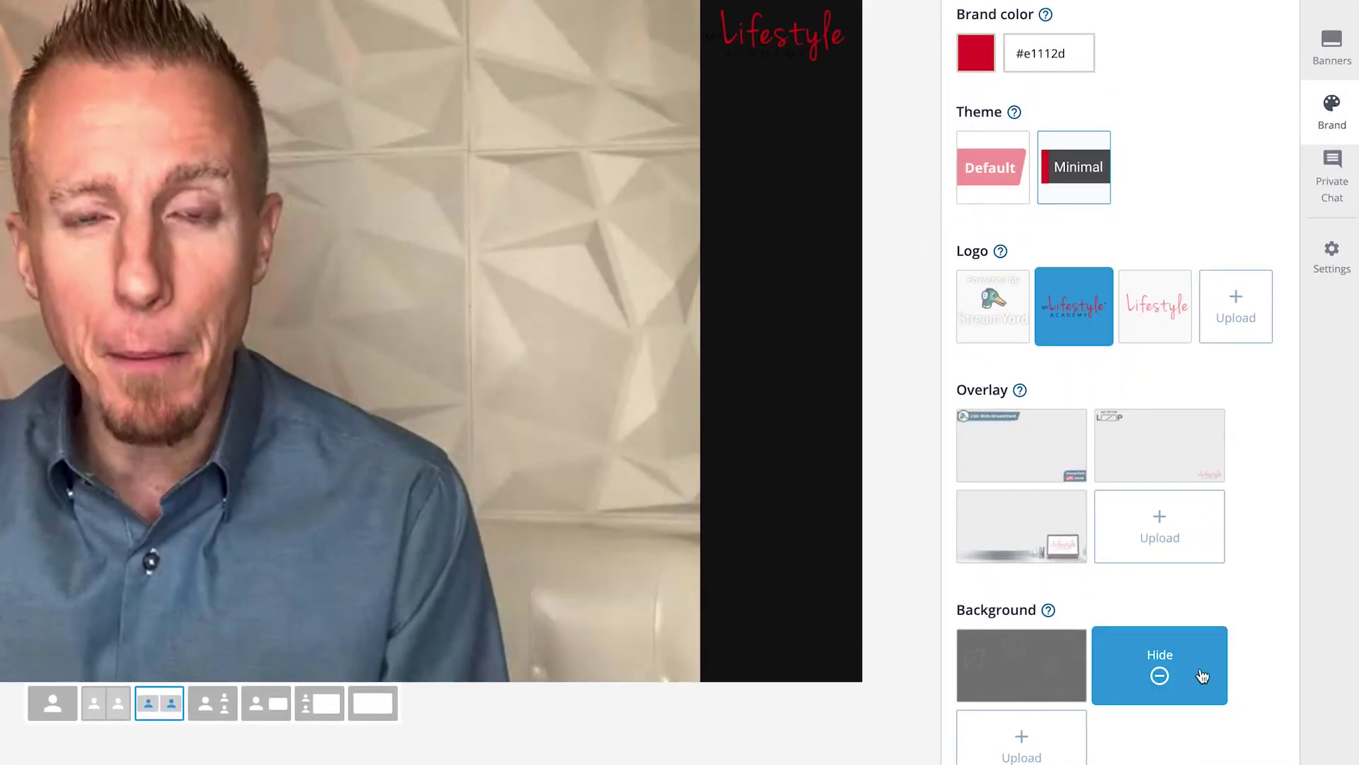
{"action": "left_click", "coordinate": [1203, 675]}
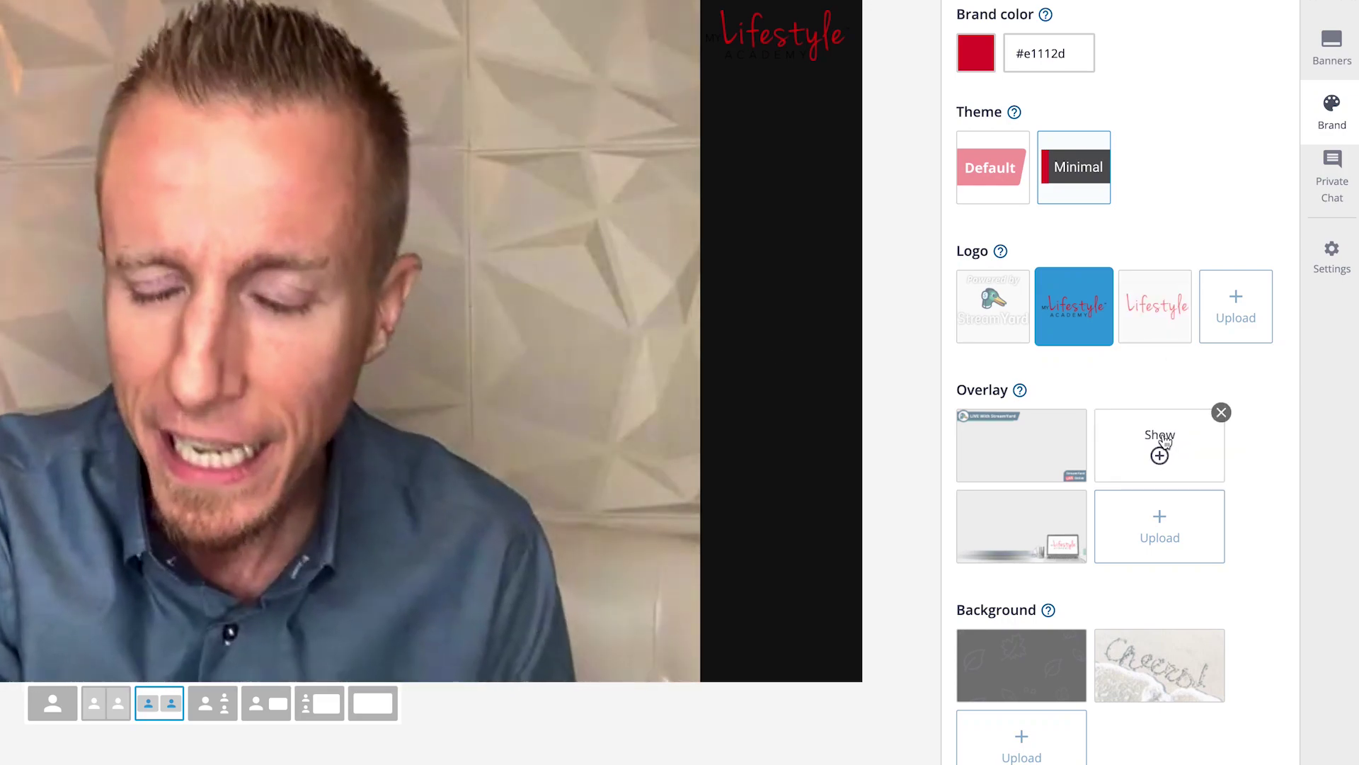
{"action": "left_click", "coordinate": [1160, 446]}
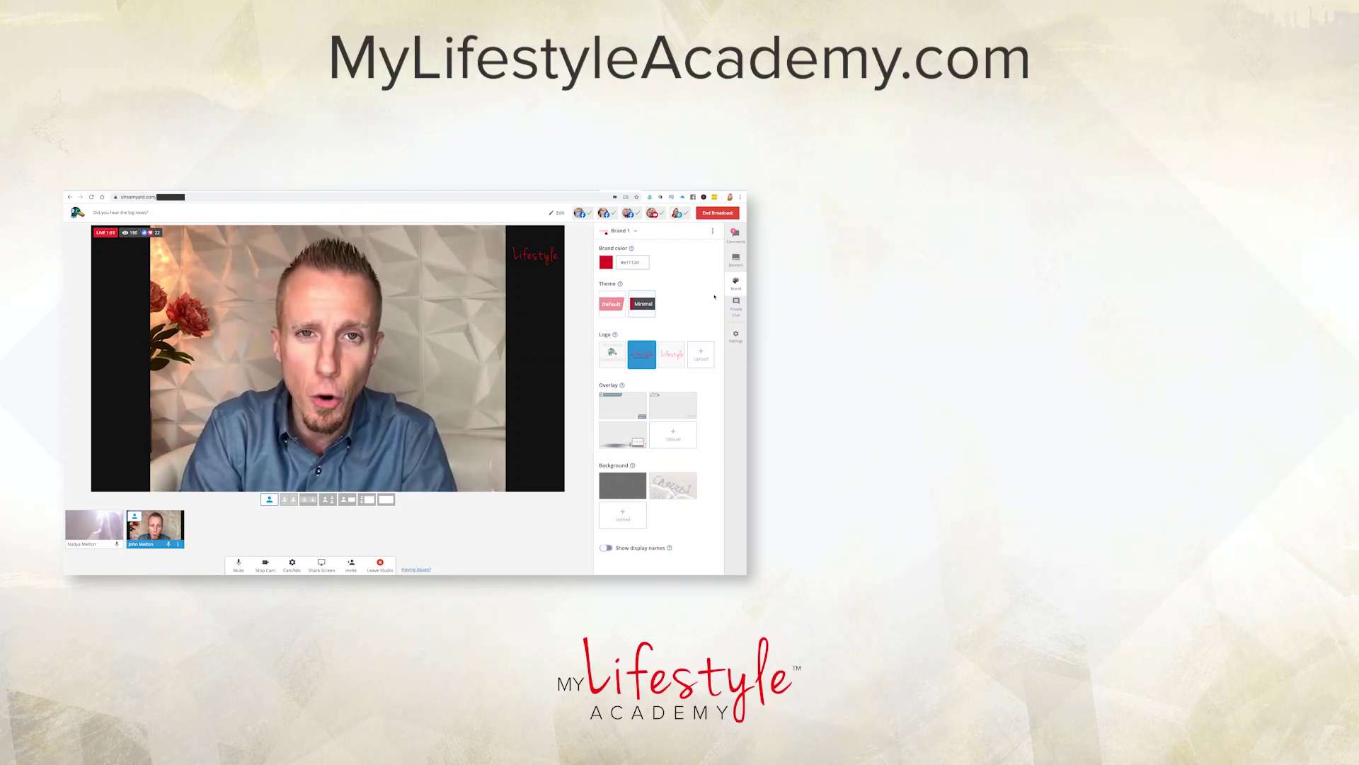
- Return the sidebar to the live viewer comments
{"action": "left_click", "coordinate": [735, 235]}
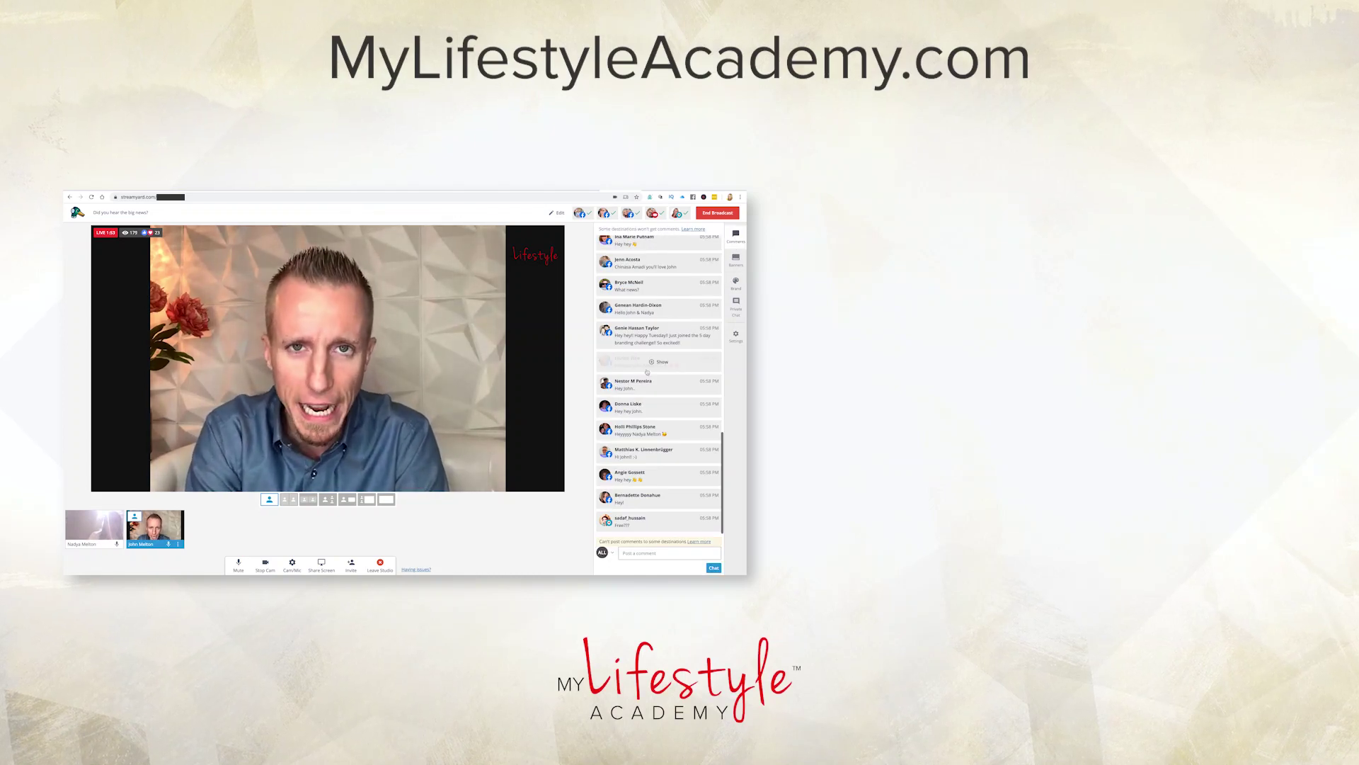